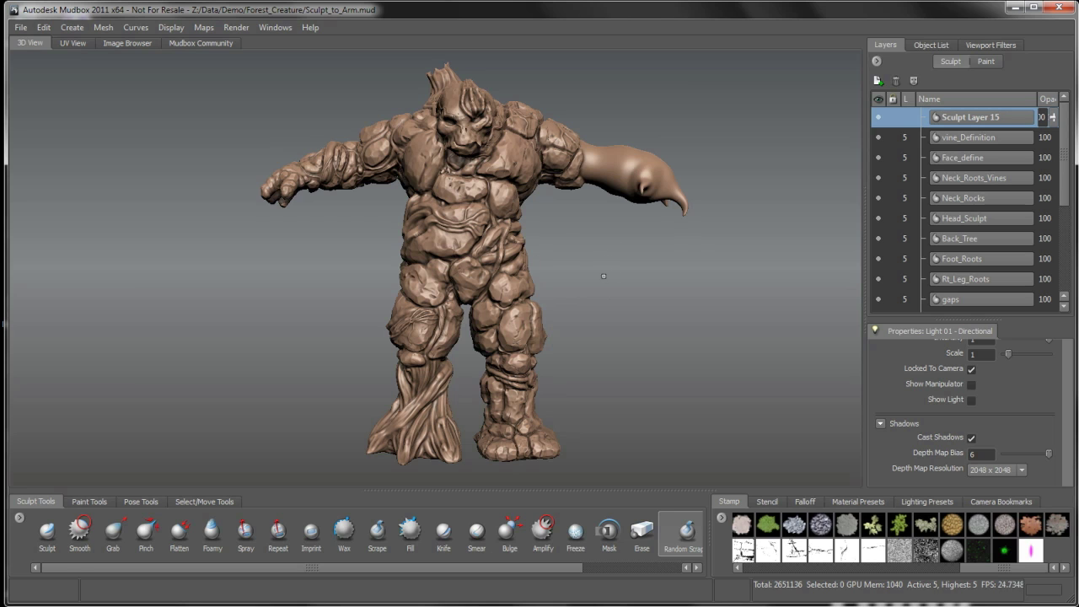
Examine the rock and vine sculpting on the creature's head, torso and finished arm from the front
mouse_move(604, 276)
alt+mouse_down()
mouse_move(582, 275)
mouse_move(595, 277)
alt+mouse_up()
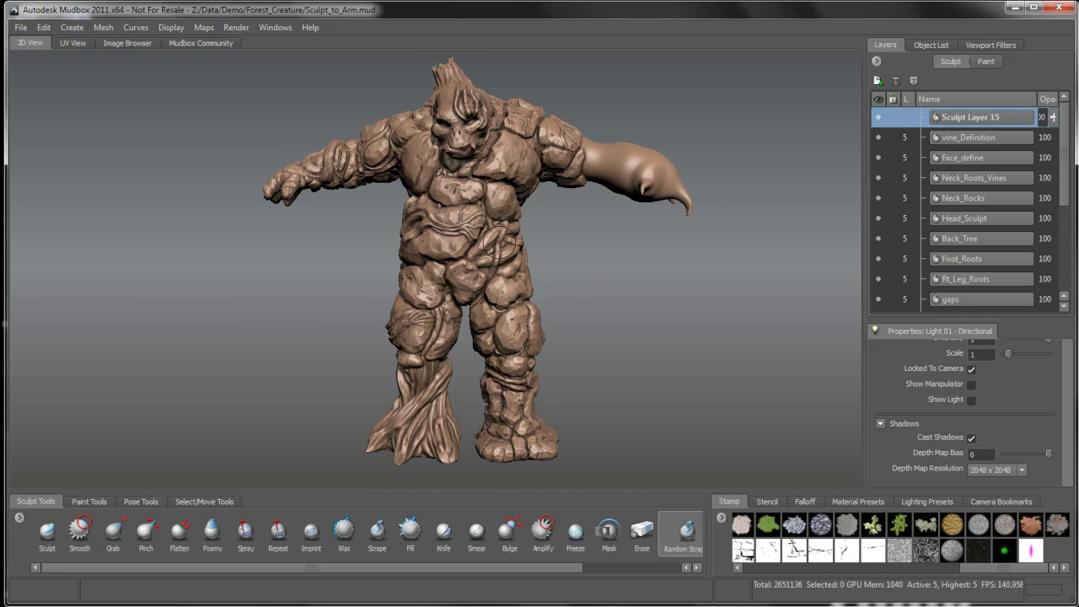
alt+right_drag(506, 286, 569, 295)
mouse_move(540, 295)
alt+mouse_down()
mouse_move(605, 322)
mouse_move(523, 348)
mouse_move(508, 194)
alt+mouse_up()
alt+drag(464, 233, 487, 246)
alt+drag(417, 142, 501, 194)
alt+drag(346, 167, 429, 193)
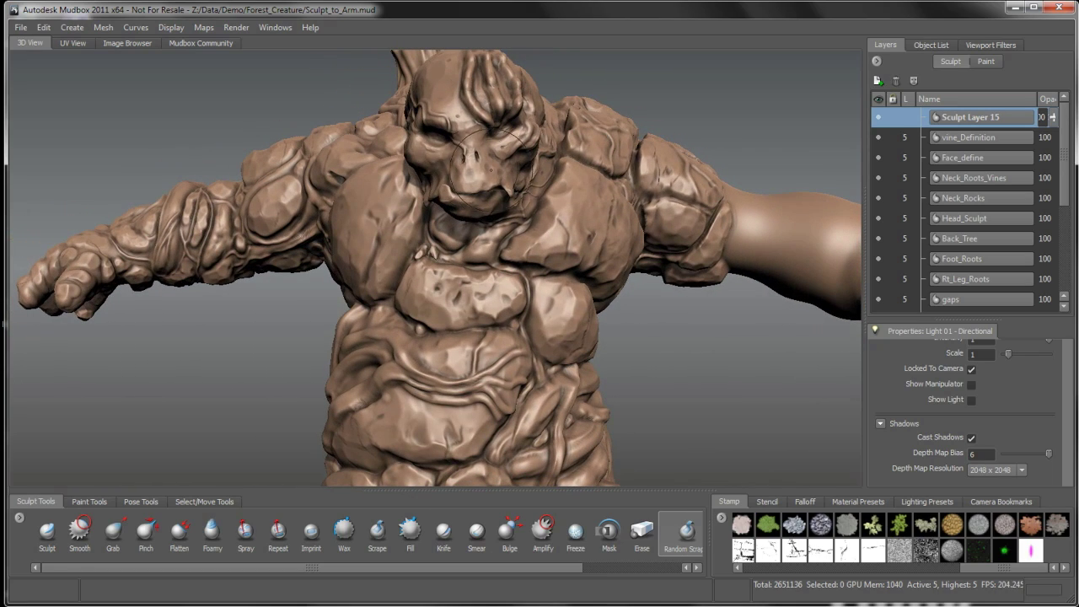
alt+drag(494, 168, 464, 192)
mouse_move(520, 216)
alt+mouse_down()
mouse_move(397, 213)
mouse_move(466, 218)
mouse_move(405, 218)
alt+mouse_up()
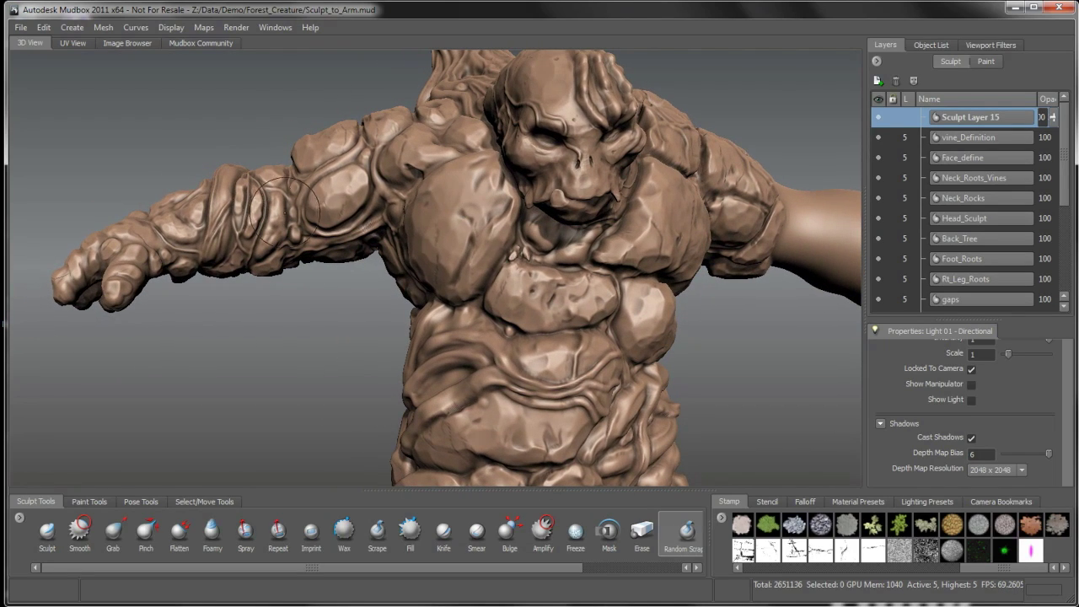
alt+drag(361, 263, 404, 291)
alt+middle_drag(456, 318, 413, 281)
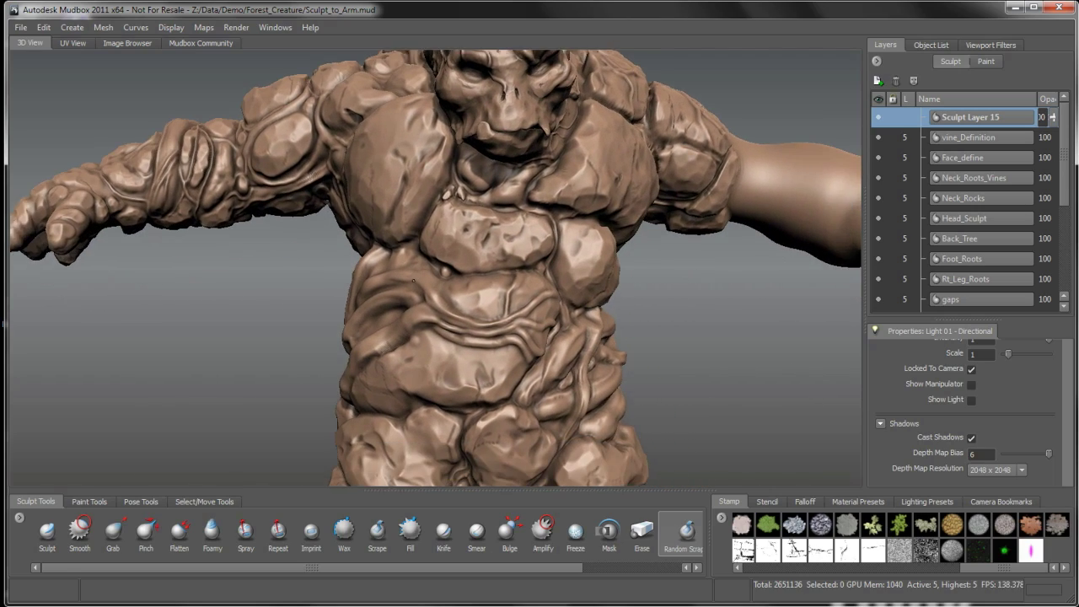
alt+drag(413, 279, 428, 200)
Inspect the roots and rocks sculpted on the creature's back and upper legs from behind
mouse_move(476, 268)
alt+mouse_down()
mouse_move(415, 261)
mouse_move(480, 297)
mouse_move(486, 327)
mouse_move(527, 293)
mouse_move(455, 299)
mouse_move(345, 215)
mouse_move(345, 226)
alt+mouse_up()
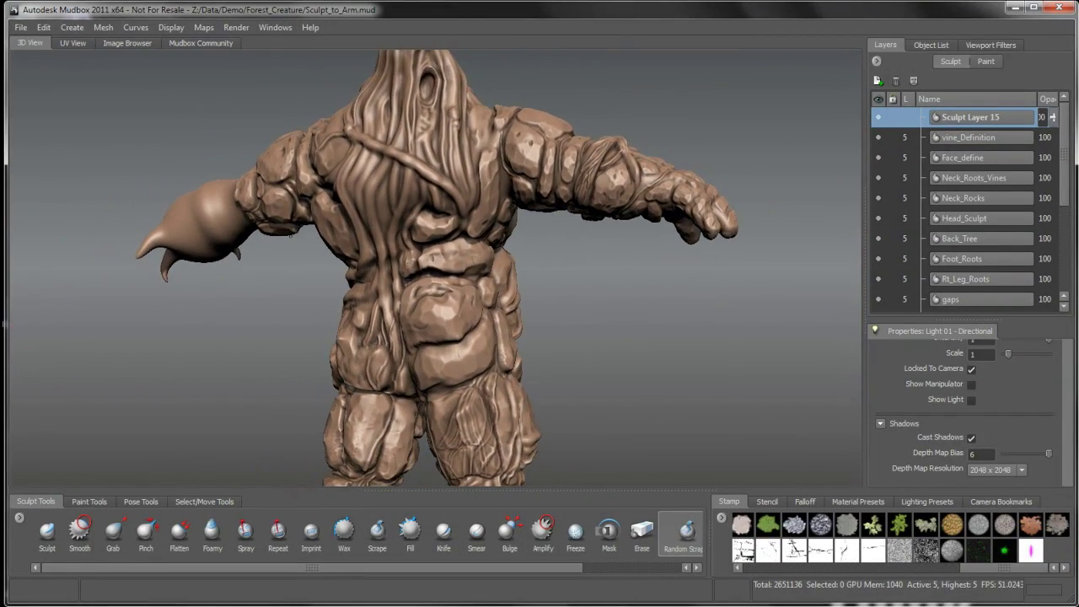
alt+middle_drag(439, 384, 419, 197)
alt+drag(423, 197, 395, 250)
alt+middle_drag(436, 297, 432, 367)
alt+drag(413, 253, 437, 195)
alt+middle_drag(437, 193, 455, 292)
alt+drag(455, 291, 615, 251)
Examine the smooth, unsculpted forearm and hand and compare them with the detailed arm
alt+right_drag(615, 252, 703, 280)
alt+middle_drag(703, 280, 566, 284)
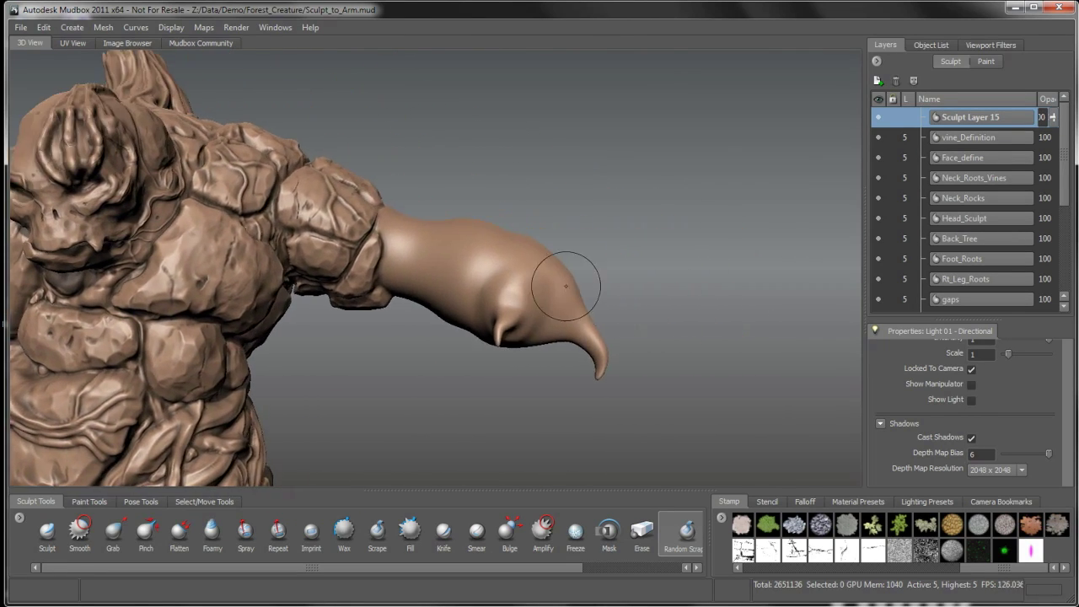
alt+right_drag(566, 284, 586, 320)
mouse_move(586, 320)
alt+mouse_down()
mouse_move(540, 338)
mouse_move(451, 342)
mouse_move(581, 329)
alt+mouse_up()
alt+right_drag(582, 330, 455, 270)
alt+middle_drag(455, 269, 616, 273)
mouse_move(616, 272)
alt+mouse_down()
mouse_move(627, 283)
mouse_move(663, 255)
alt+mouse_up()
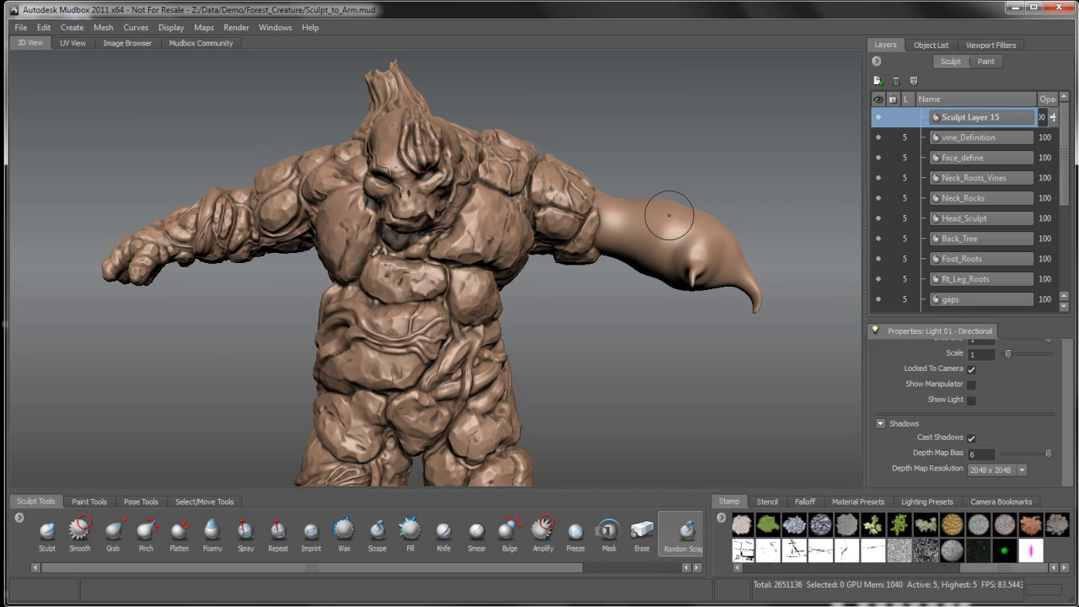
alt+drag(664, 237, 685, 251)
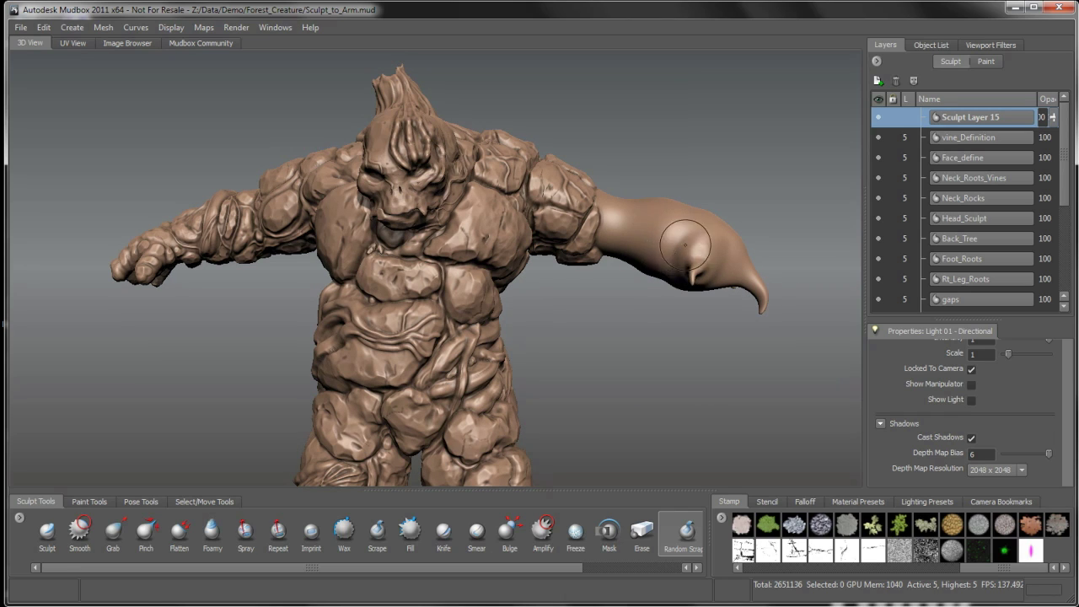
Step the creature mesh down to subdivision level 3
alt+drag(685, 244, 670, 248)
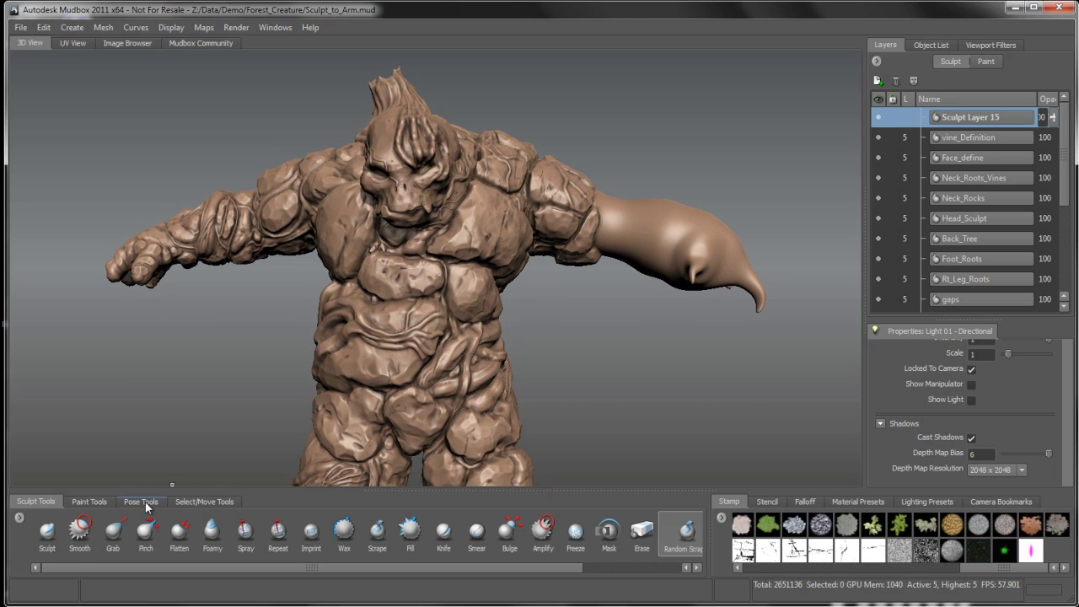
alt+drag(472, 284, 496, 240)
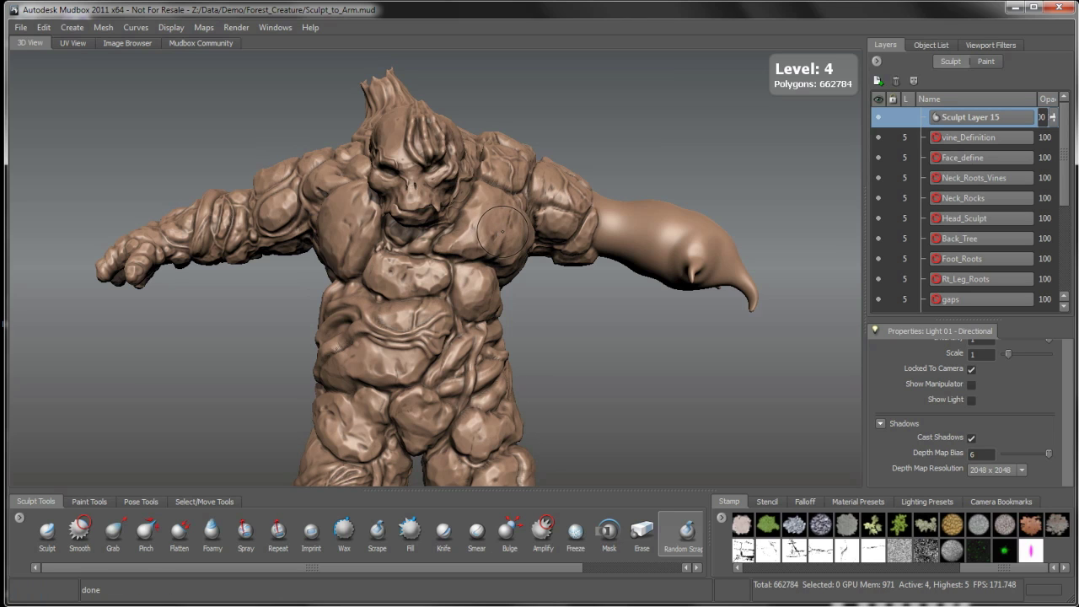
key(Page_Down)
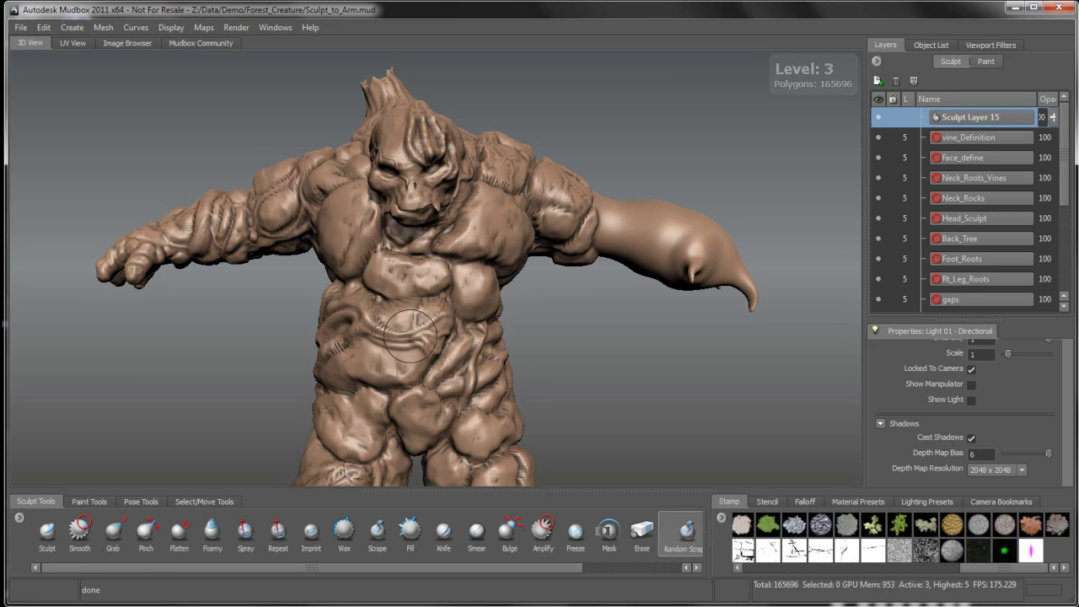
Activate the Create Joint pose tool for the unsculpted forearm
alt+drag(556, 308, 511, 330)
alt+middle_drag(511, 330, 405, 357)
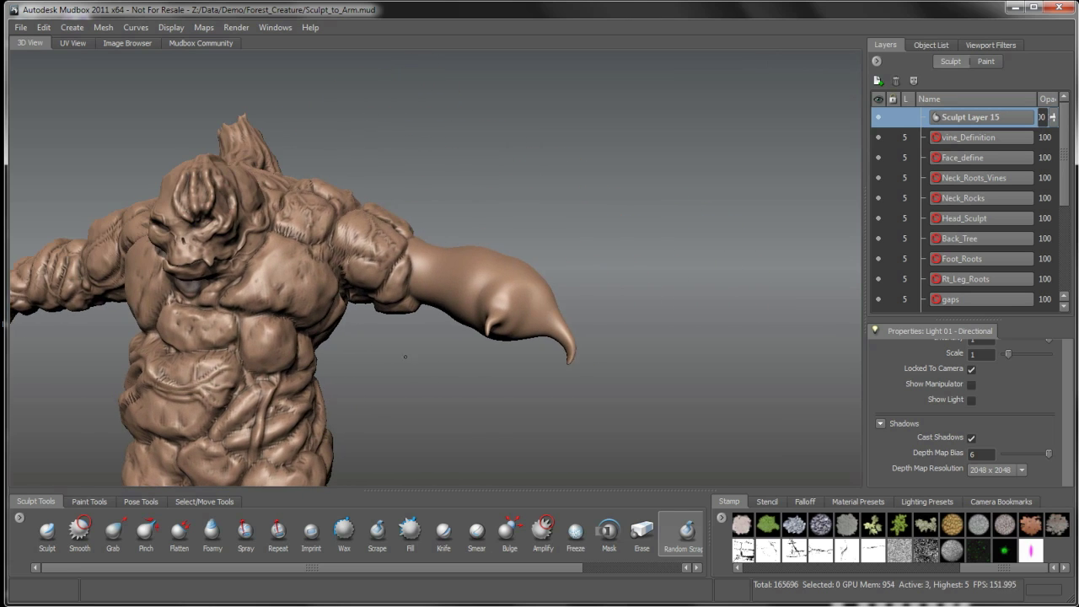
mouse_move(405, 357)
alt+mouse_down()
mouse_move(470, 273)
mouse_move(474, 291)
mouse_move(500, 300)
alt+mouse_up()
click(142, 502)
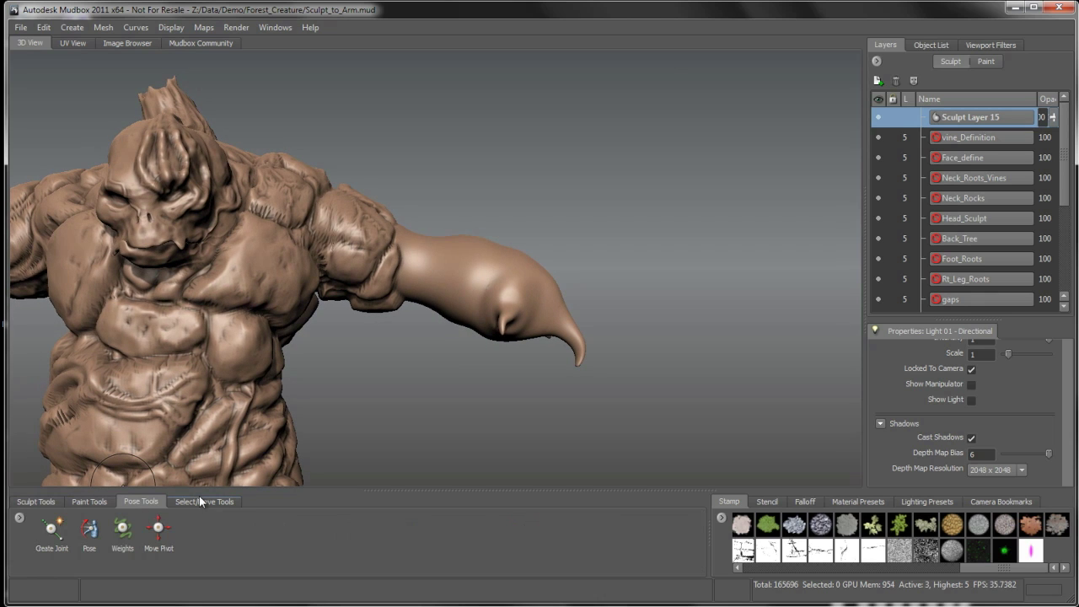
alt+drag(481, 317, 497, 336)
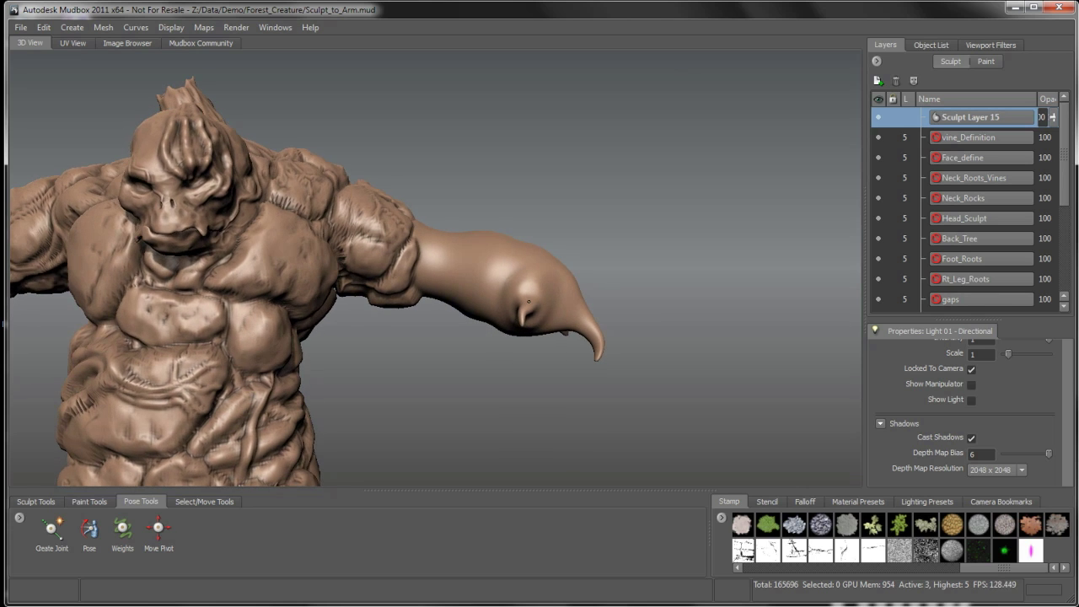
alt+drag(528, 301, 514, 271)
alt+right_drag(513, 272, 521, 322)
alt+drag(521, 322, 526, 322)
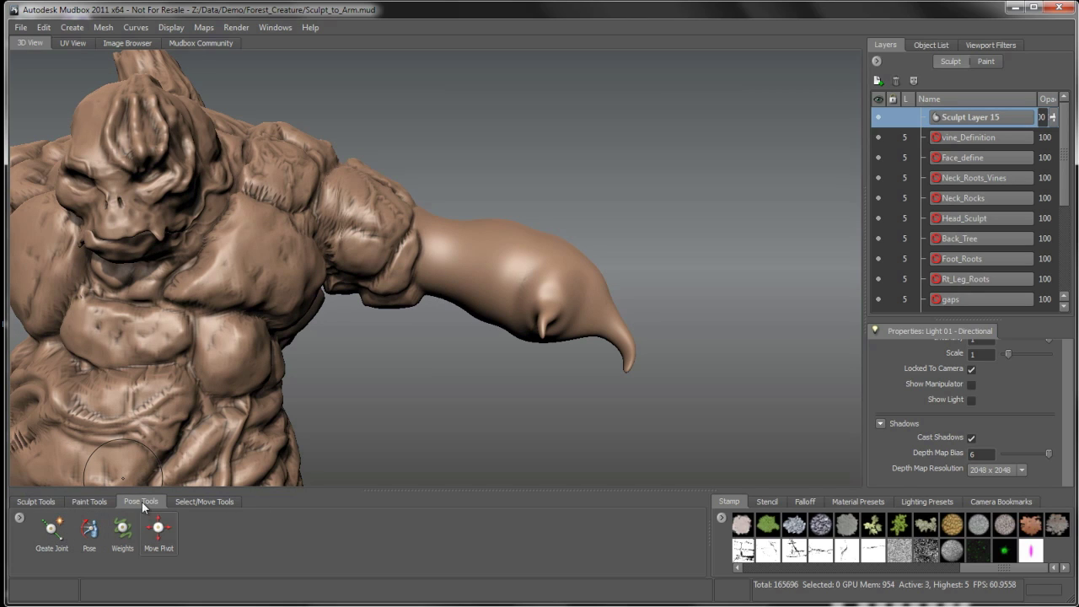
click(51, 529)
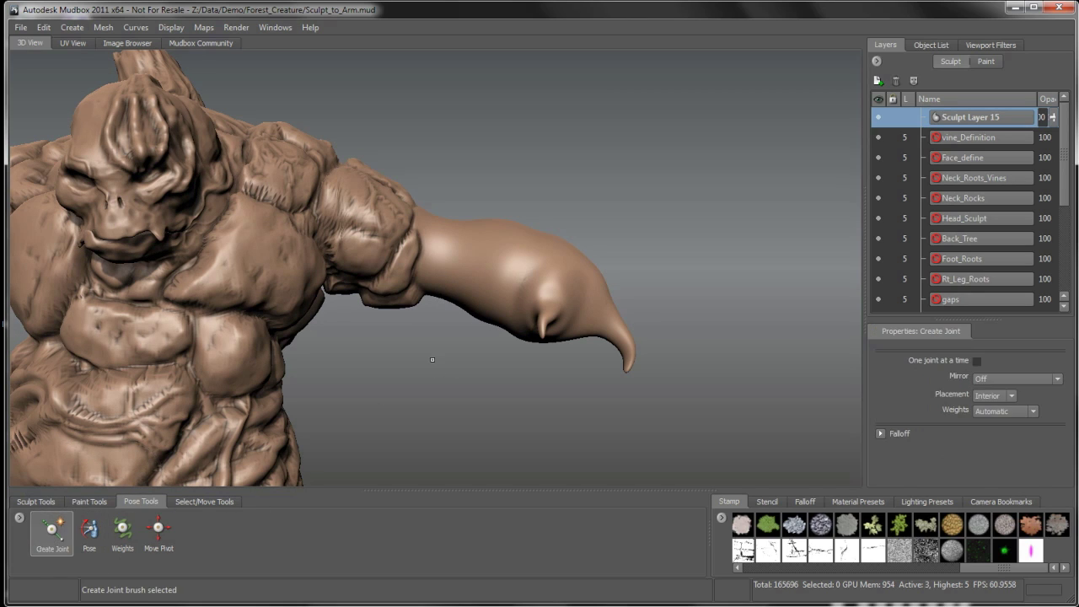
Check the Create Joint placement options, leaving the placement on Interior
alt+right_drag(450, 334, 455, 342)
alt+middle_drag(458, 346, 461, 355)
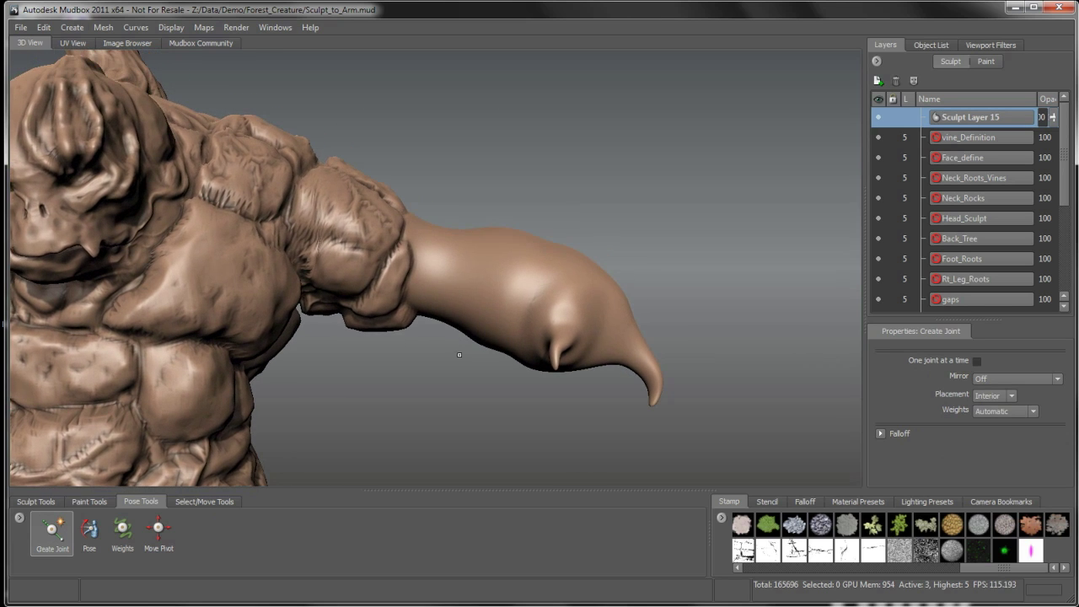
alt+right_drag(454, 315, 463, 344)
alt+middle_drag(473, 307, 473, 336)
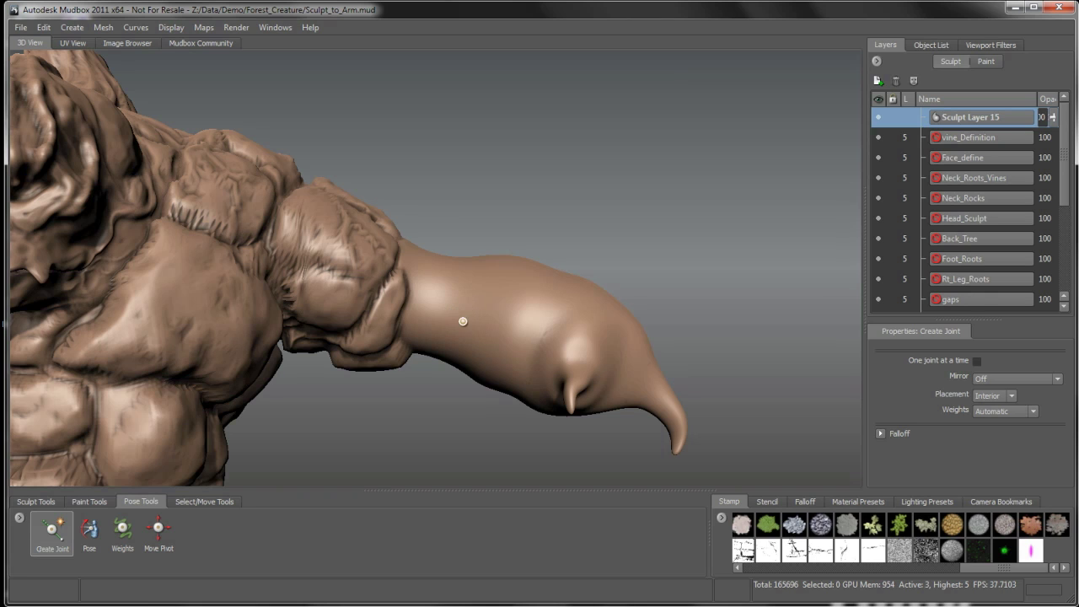
alt+drag(462, 312, 494, 320)
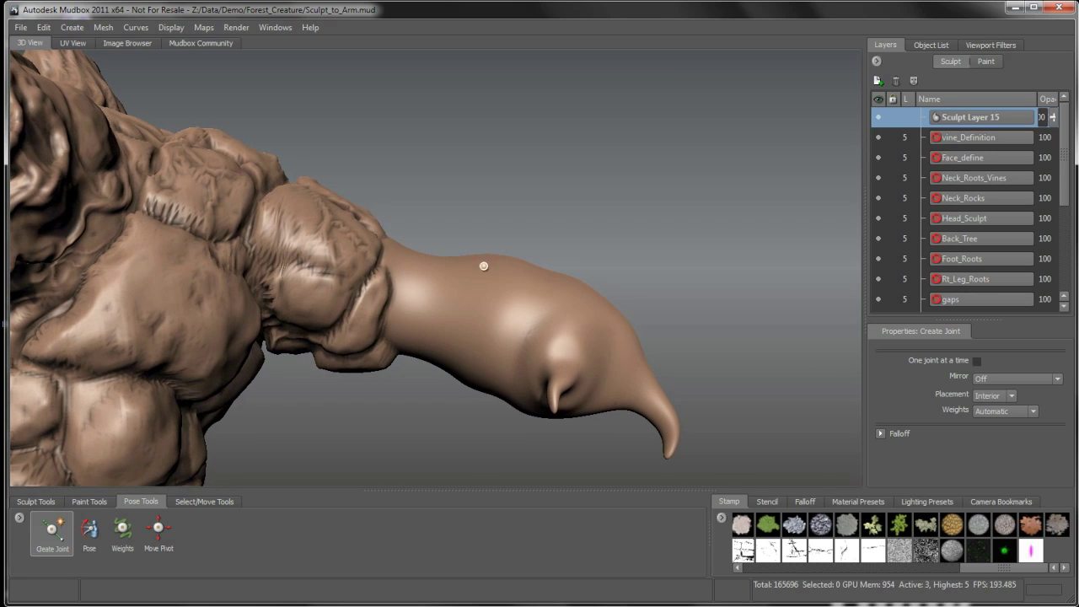
alt+drag(474, 304, 480, 311)
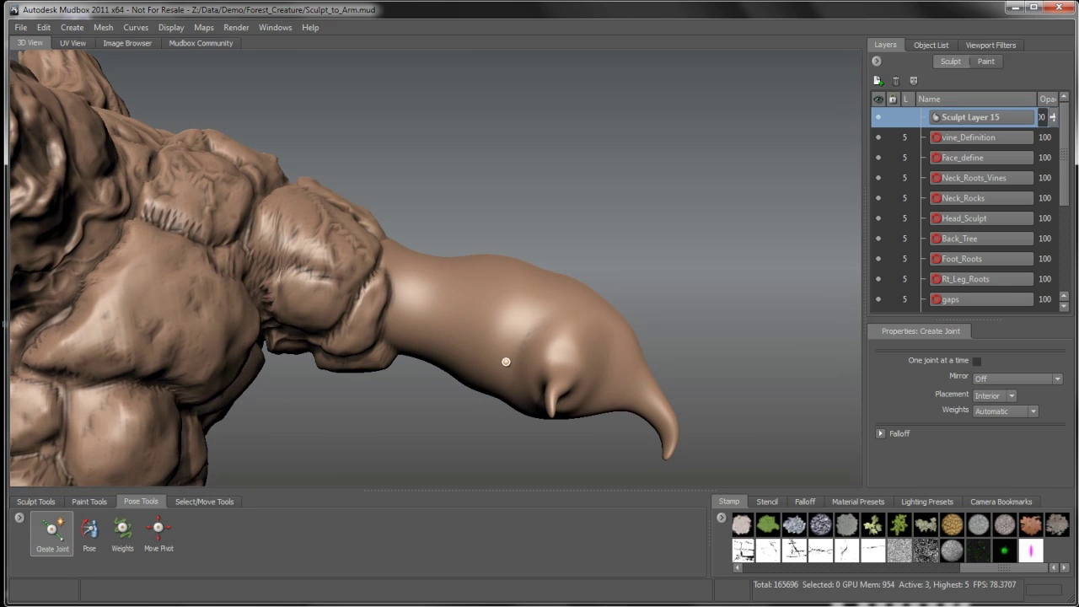
alt+drag(506, 362, 491, 340)
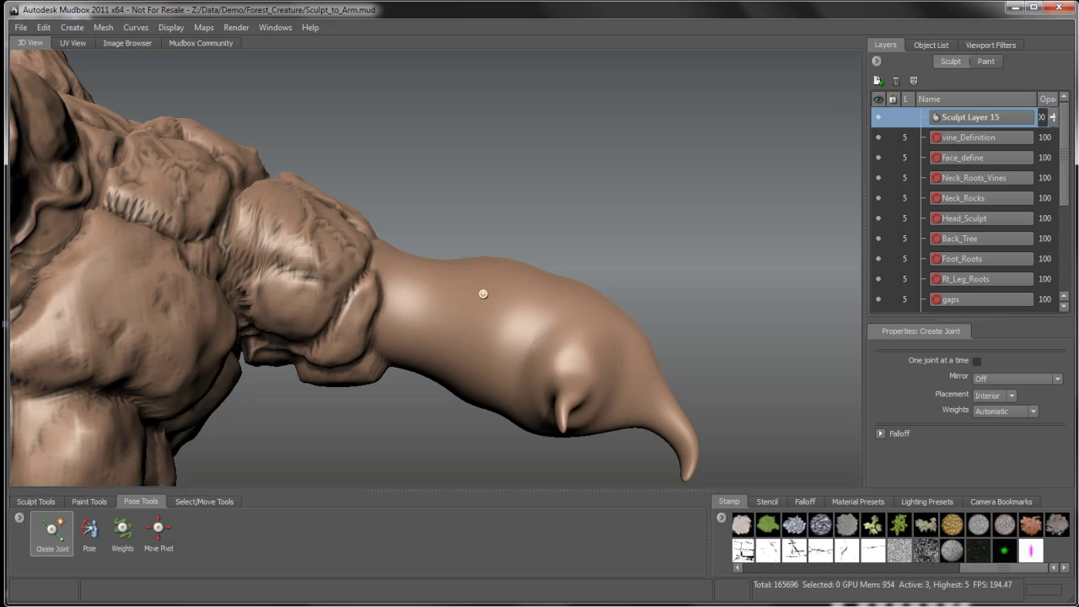
click(1010, 393)
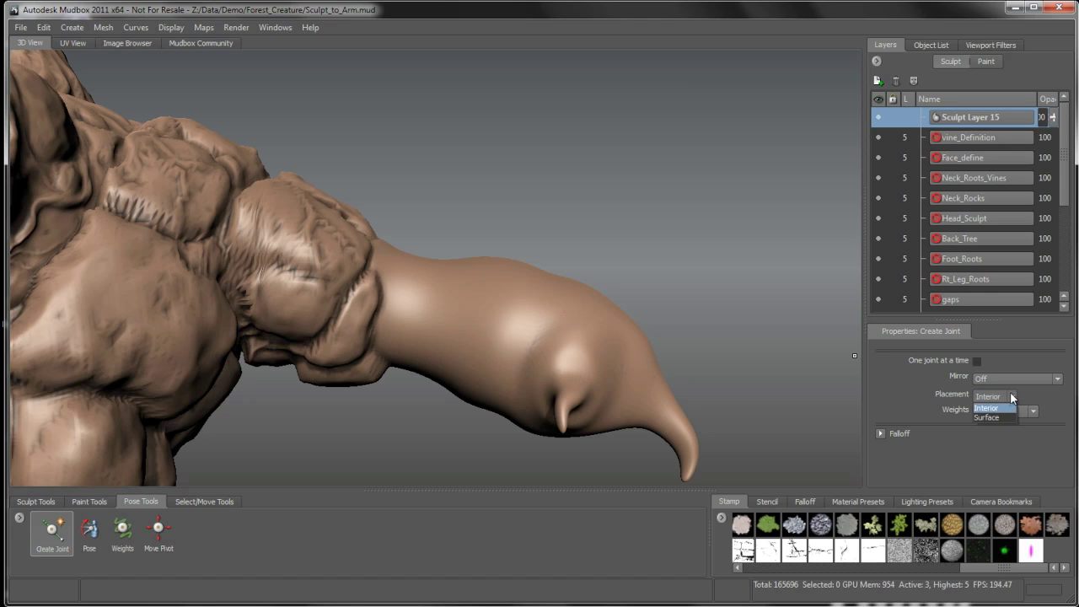
click(1029, 393)
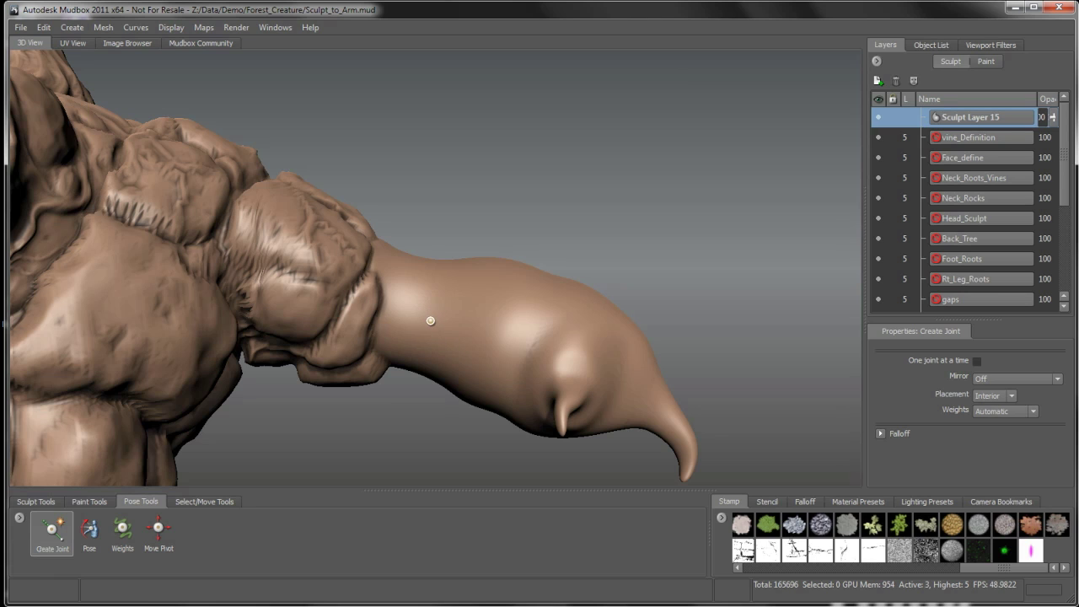
Create a joint at the elbow end of the smooth forearm, extending its influence over the forearm and hand
alt+drag(434, 324, 443, 325)
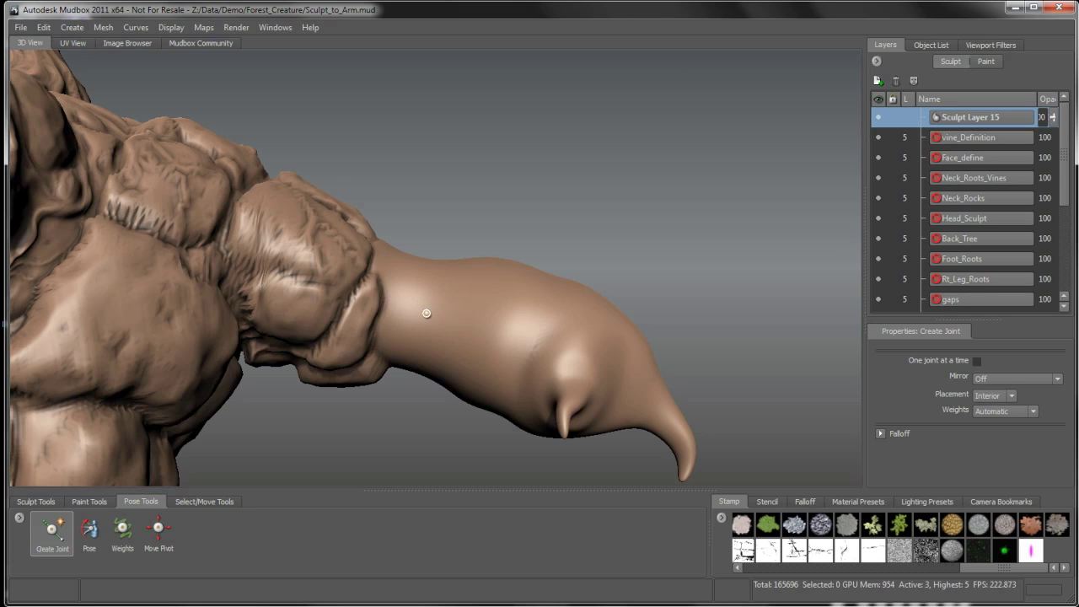
drag(427, 310, 428, 311)
click(427, 310)
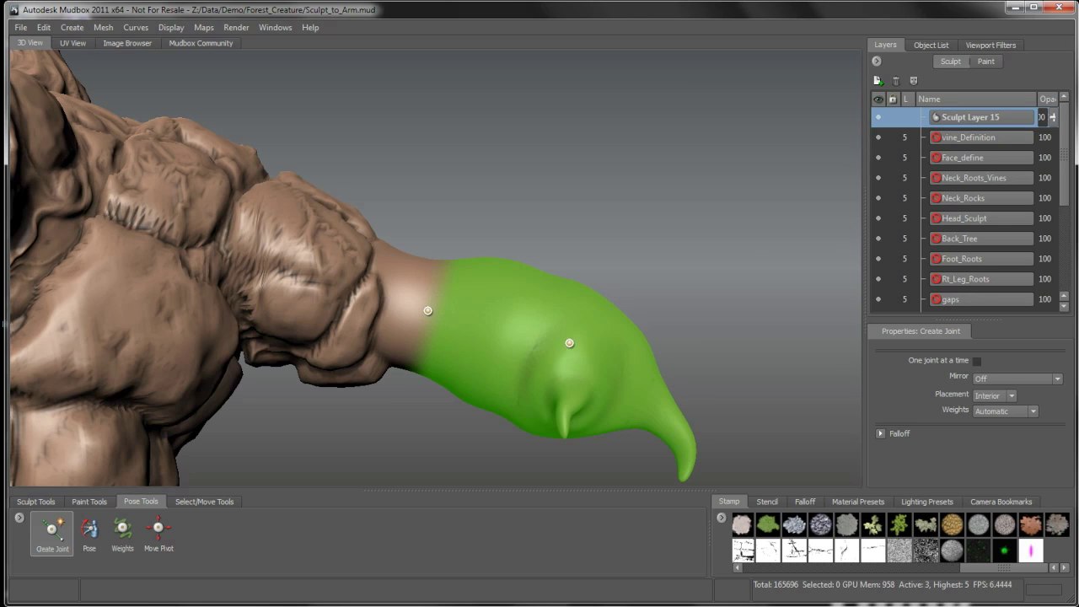
Use Move Pivot to shift the elbow joint's pivot slightly toward the upper arm
mouse_move(579, 345)
alt+mouse_down()
mouse_move(537, 363)
mouse_move(569, 354)
mouse_move(564, 318)
mouse_move(572, 341)
alt+mouse_up()
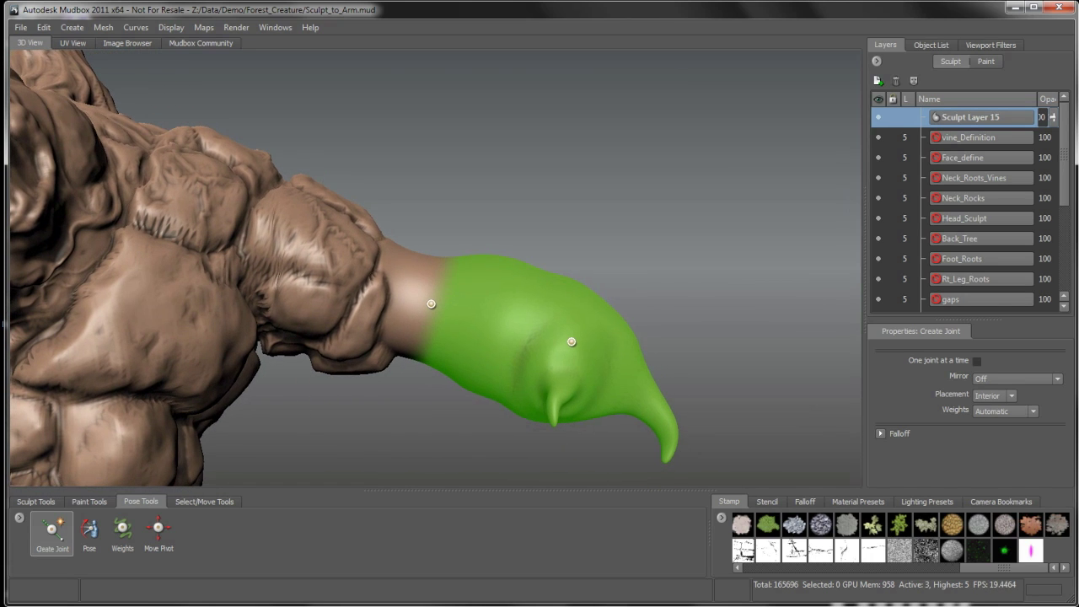
click(168, 528)
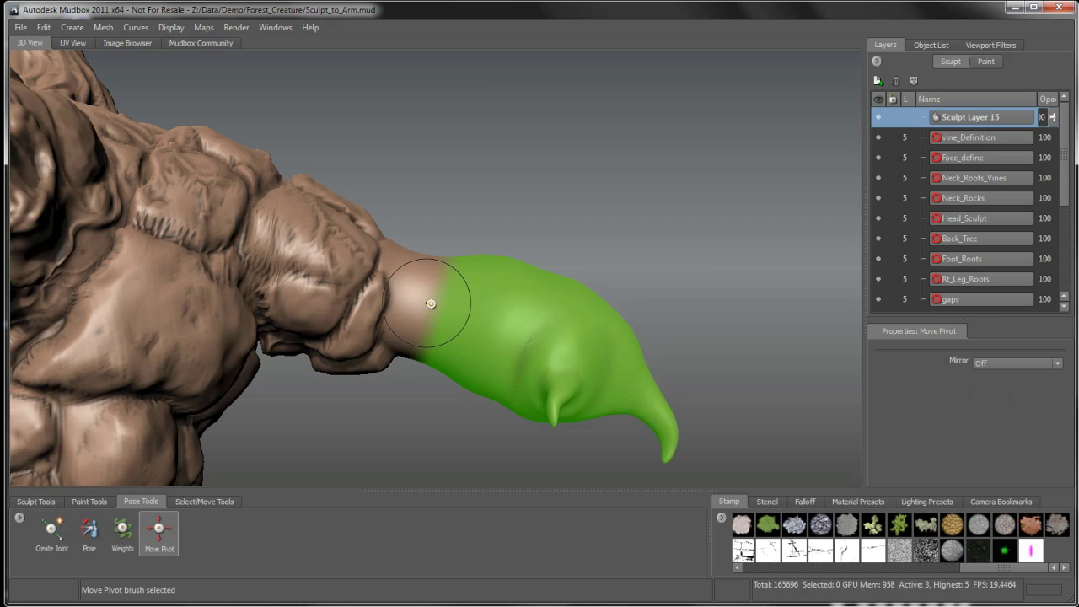
drag(433, 304, 430, 303)
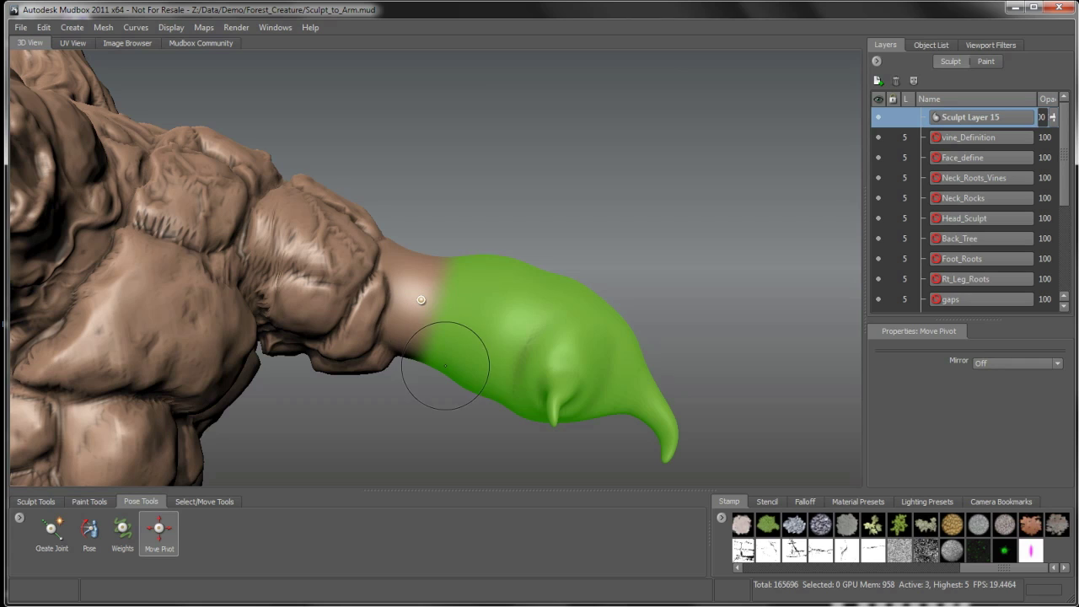
Paint joint weights with the Weights tool along the elbow edge of the forearm's influence area, front and back
click(122, 530)
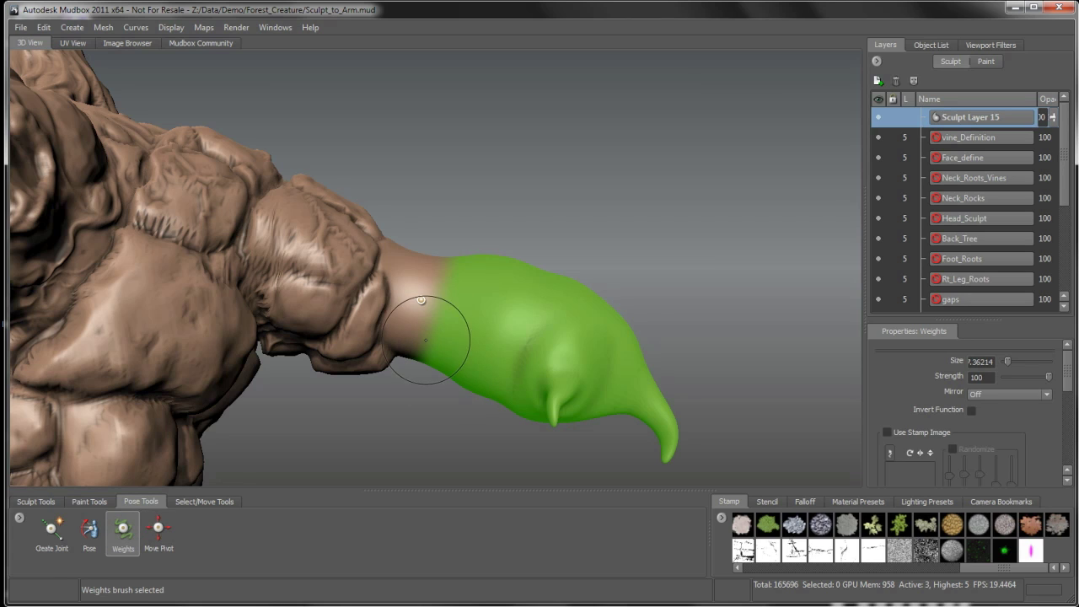
drag(437, 305, 436, 306)
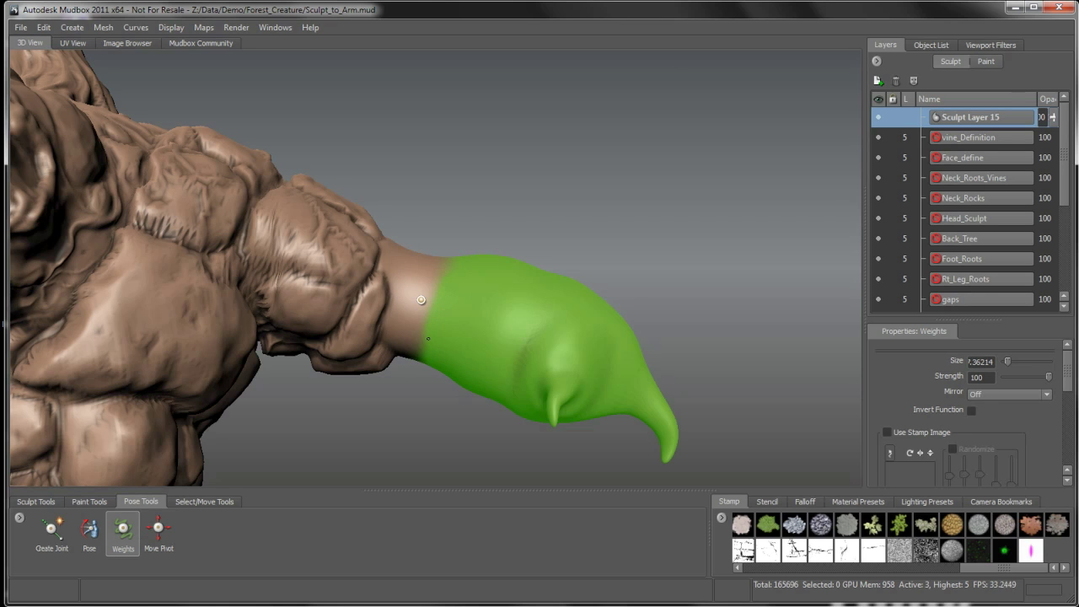
alt+drag(447, 314, 424, 354)
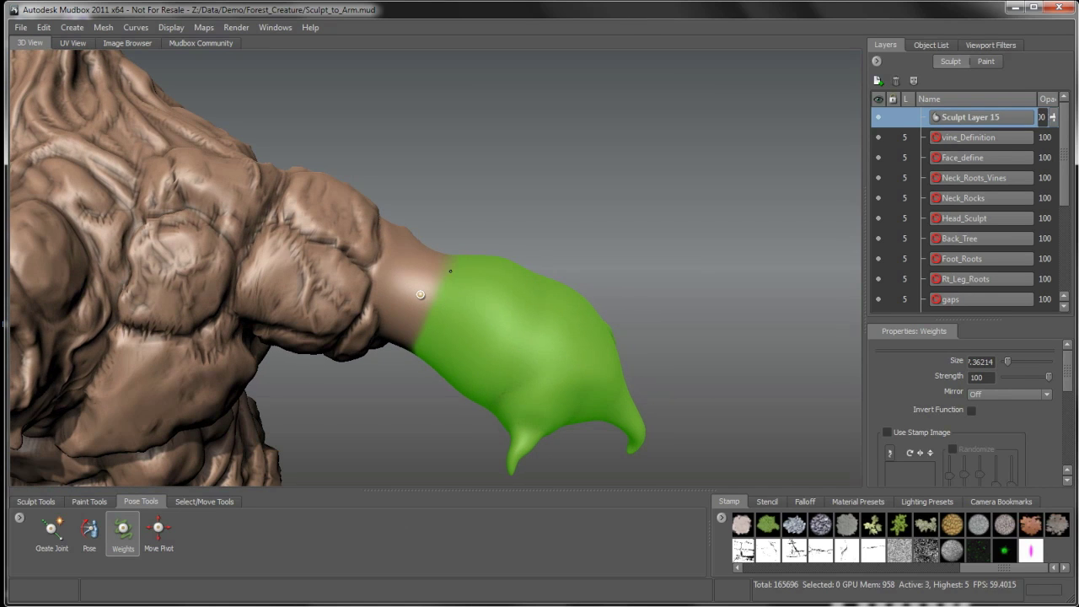
alt+drag(450, 273, 320, 264)
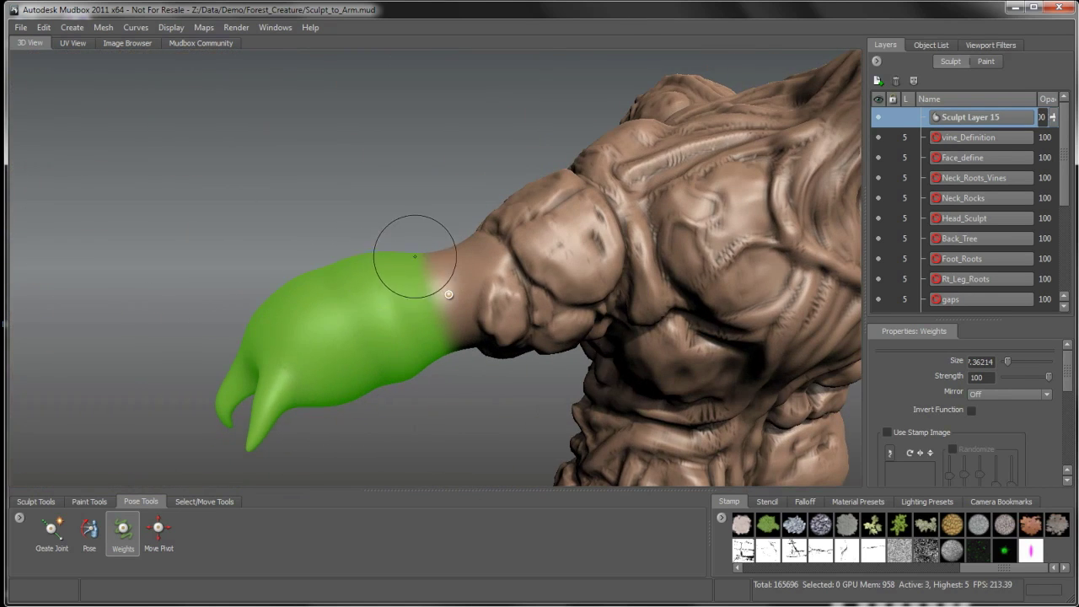
mouse_move(448, 294)
alt+mouse_down()
mouse_move(416, 298)
mouse_move(422, 286)
mouse_move(428, 296)
alt+mouse_up()
alt+drag(489, 343, 528, 337)
alt+drag(436, 302, 440, 305)
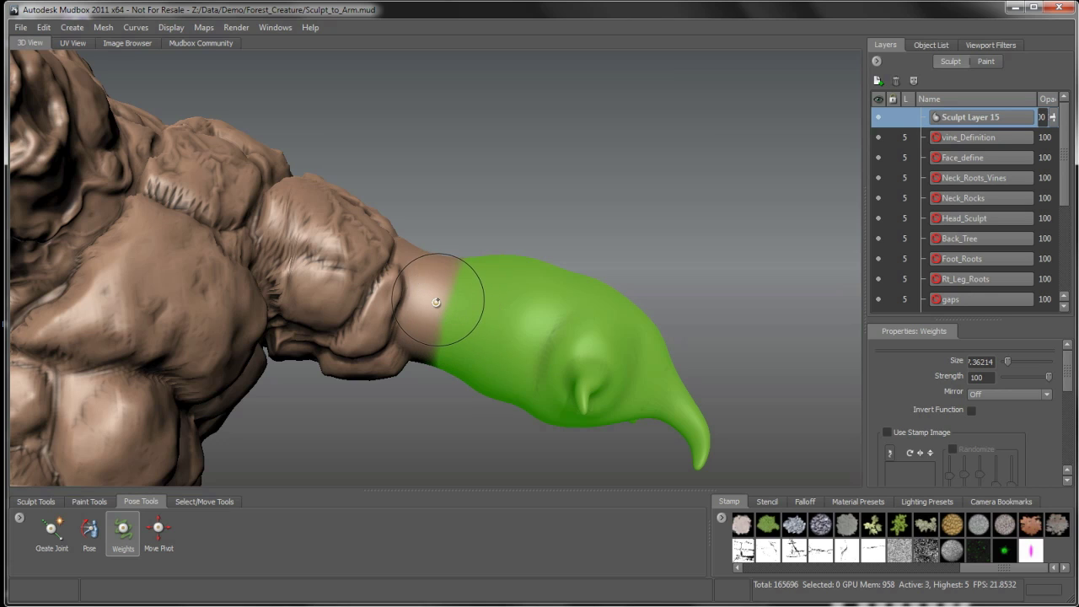
With the Pose tool, scale the forearm up slightly at the elbow joint and move it slightly toward the upper arm
click(90, 531)
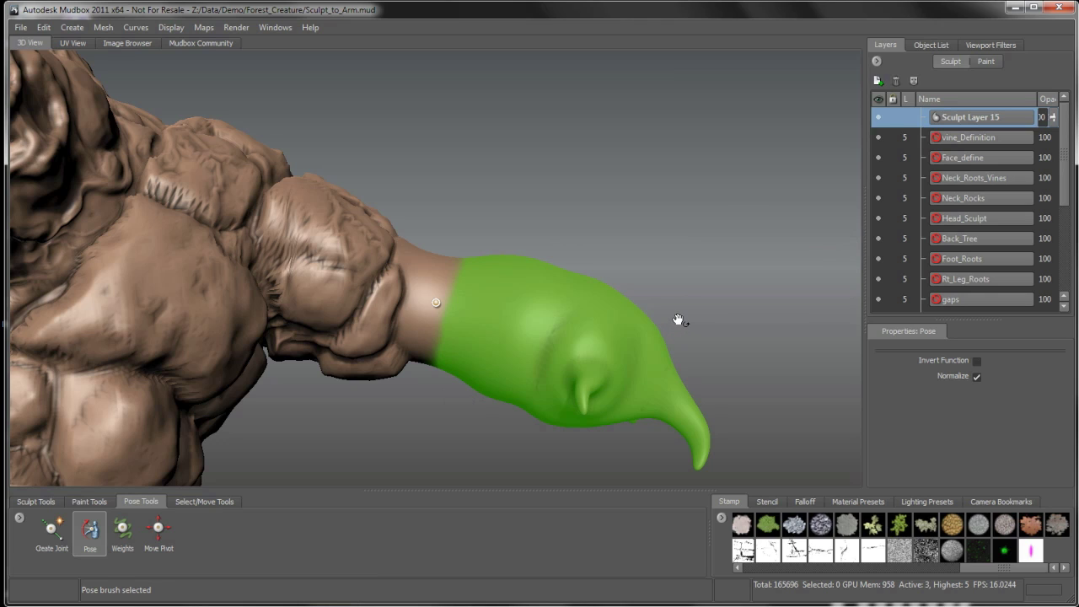
mouse_move(441, 301)
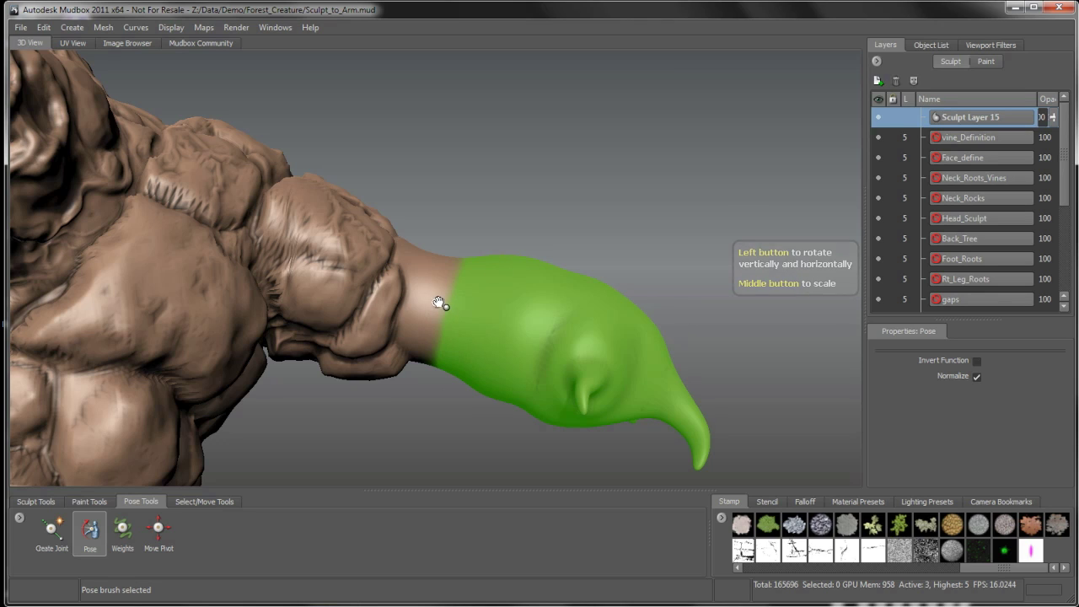
right_click(438, 305)
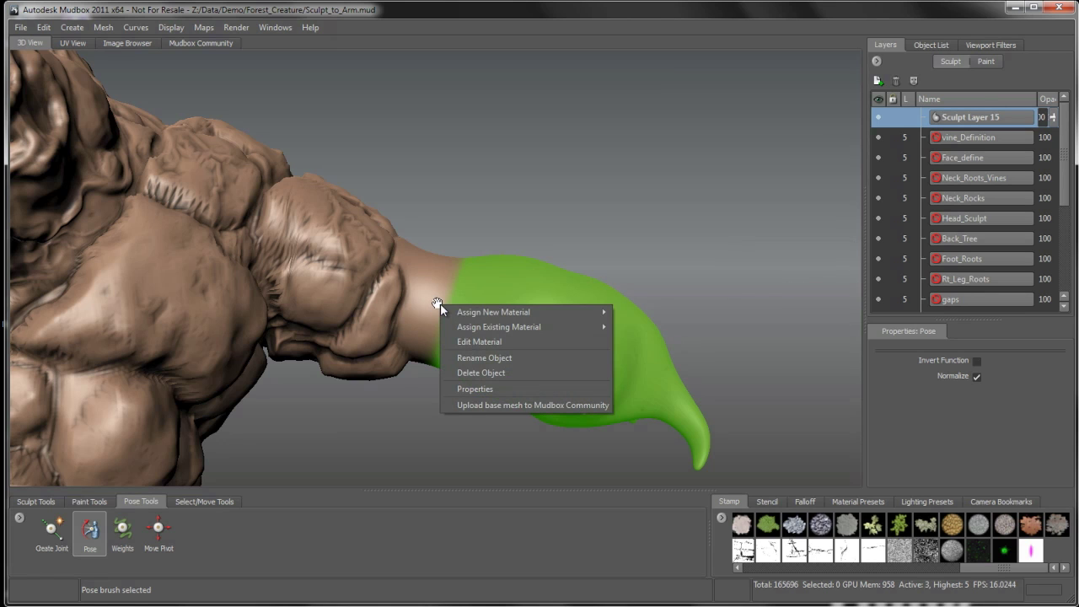
click(448, 285)
alt+drag(467, 277, 503, 279)
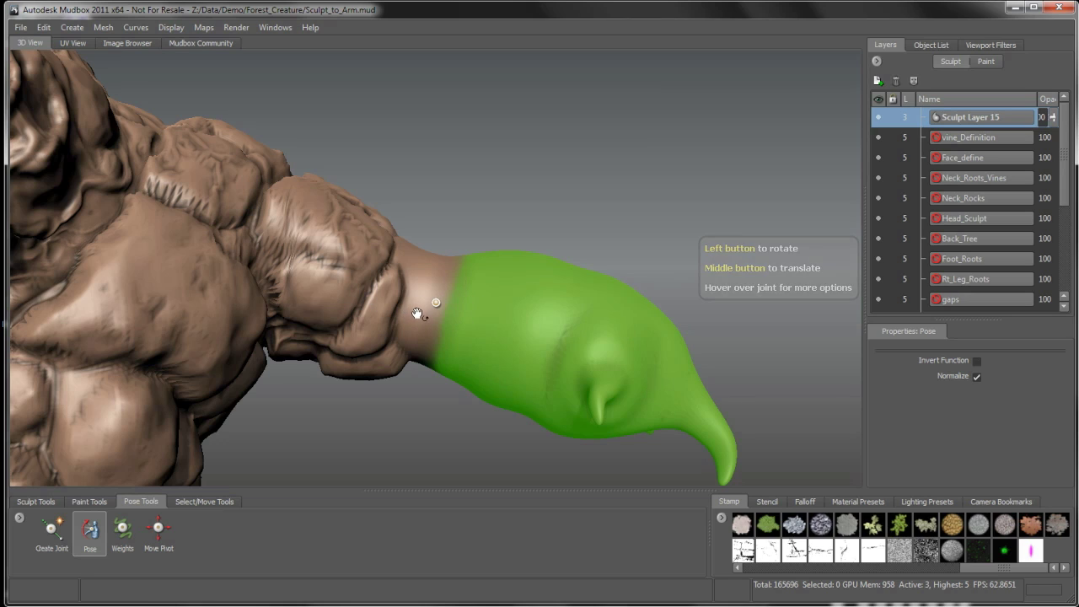
mouse_move(434, 304)
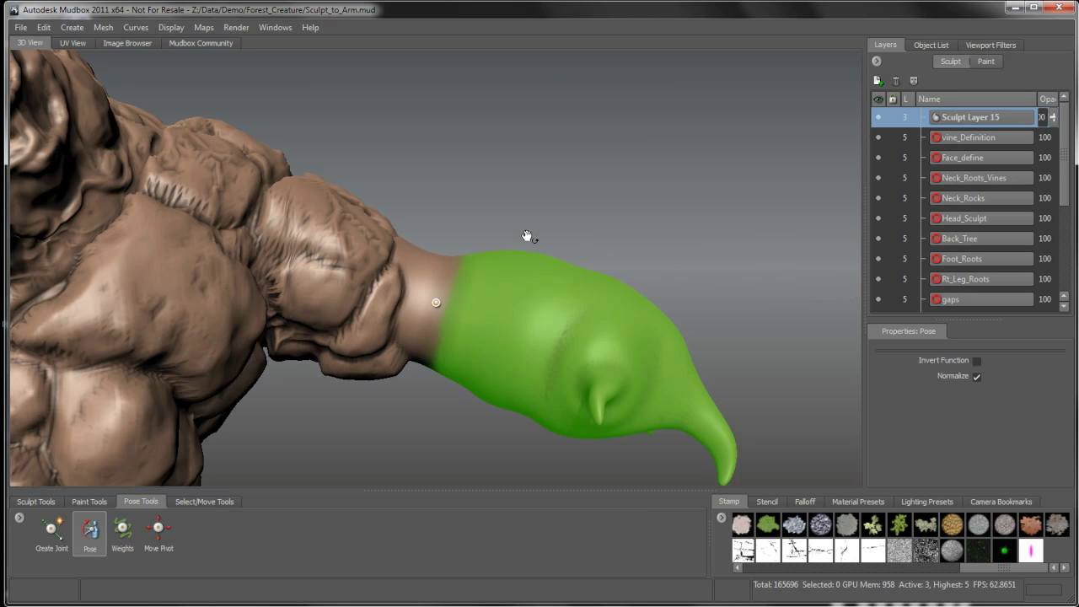
middle_drag(529, 231, 510, 233)
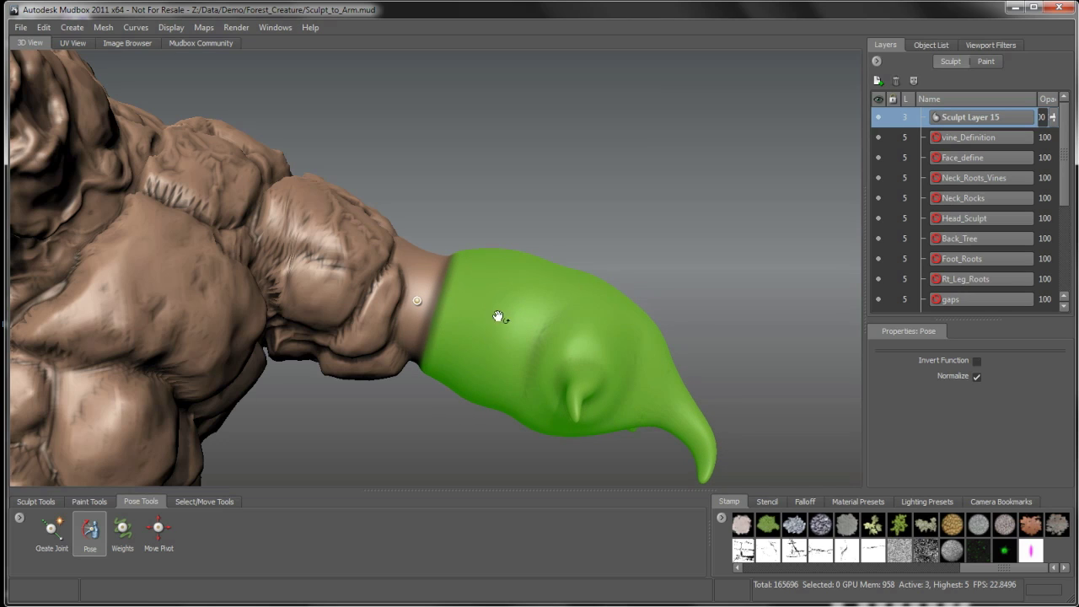
Examine the posed forearm against the whole body, and check the pose-saving options in the Skeleton's properties
alt+right_drag(512, 312, 484, 169)
alt+middle_drag(414, 311, 554, 277)
alt+drag(554, 277, 547, 293)
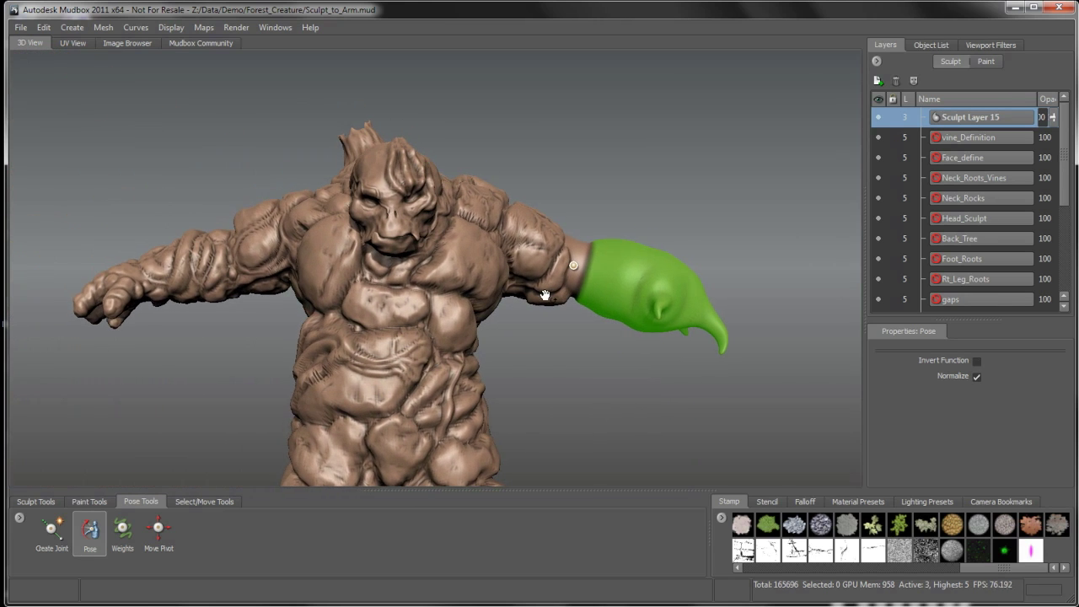
alt+drag(647, 334, 597, 324)
alt+right_drag(593, 286, 590, 349)
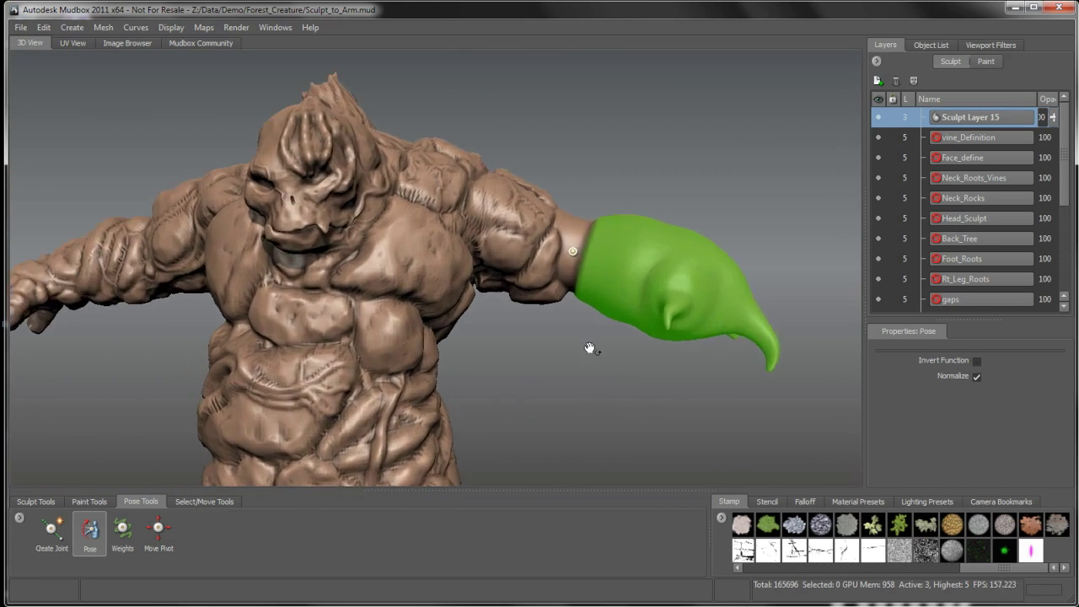
mouse_move(591, 349)
alt+mouse_down()
mouse_move(592, 359)
mouse_move(594, 345)
alt+mouse_up()
click(931, 46)
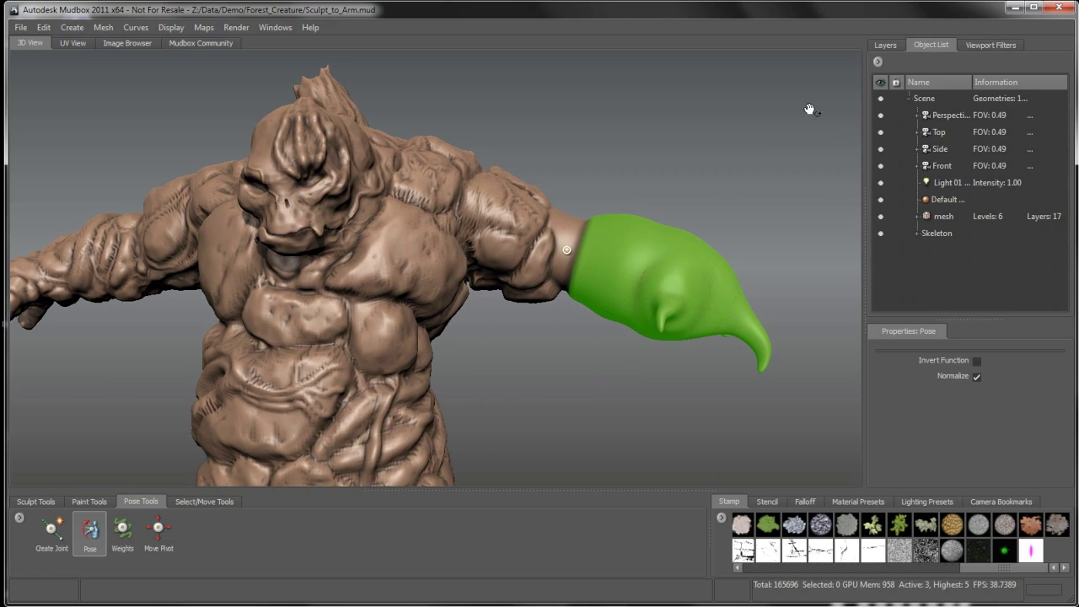
click(938, 235)
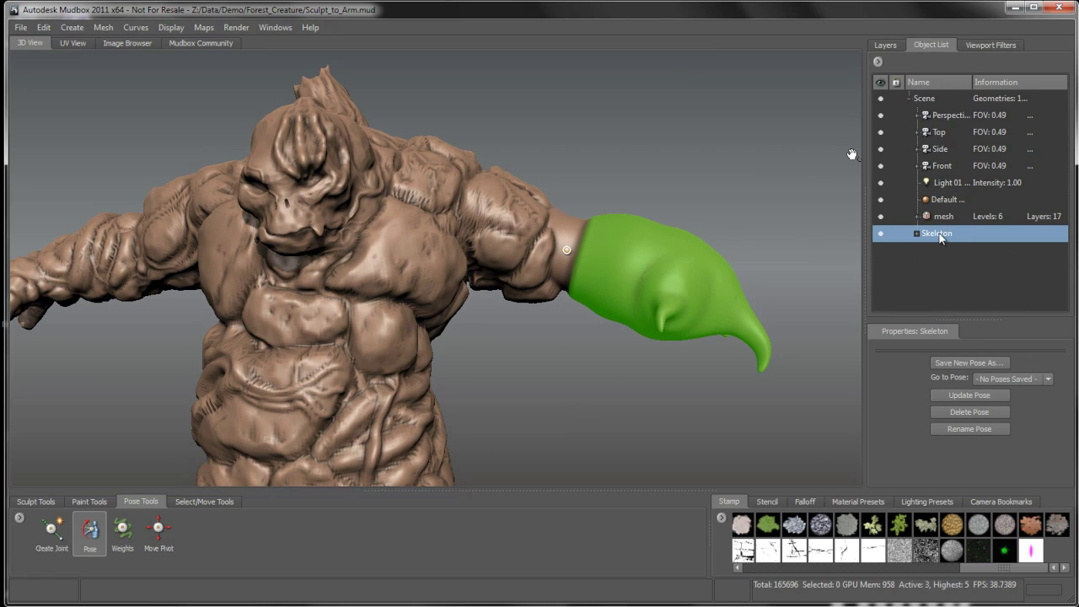
click(885, 46)
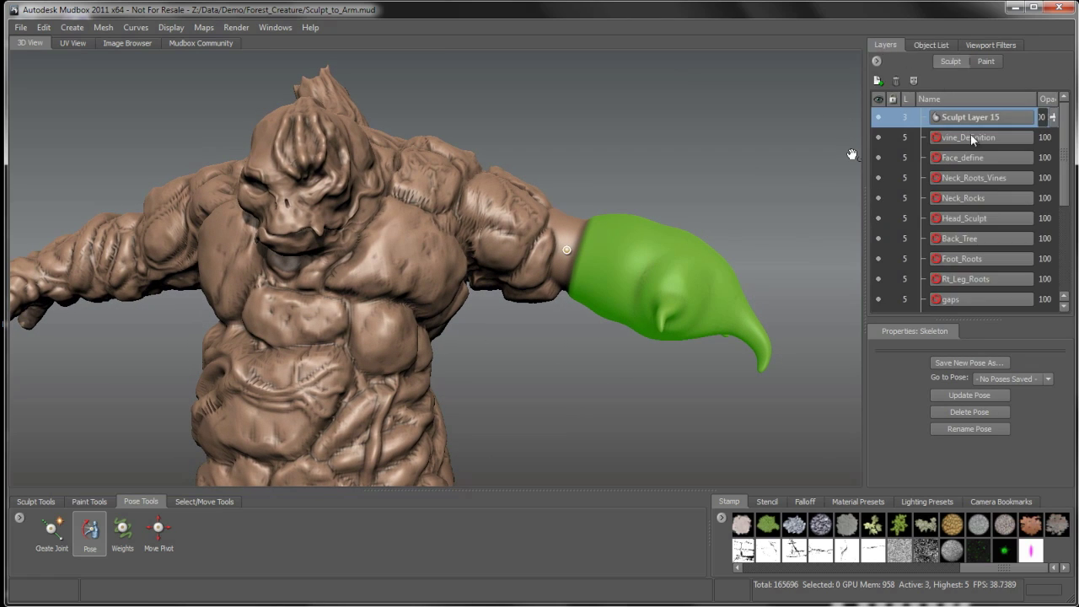
Delete the Skeleton from the scene's object list
click(51, 529)
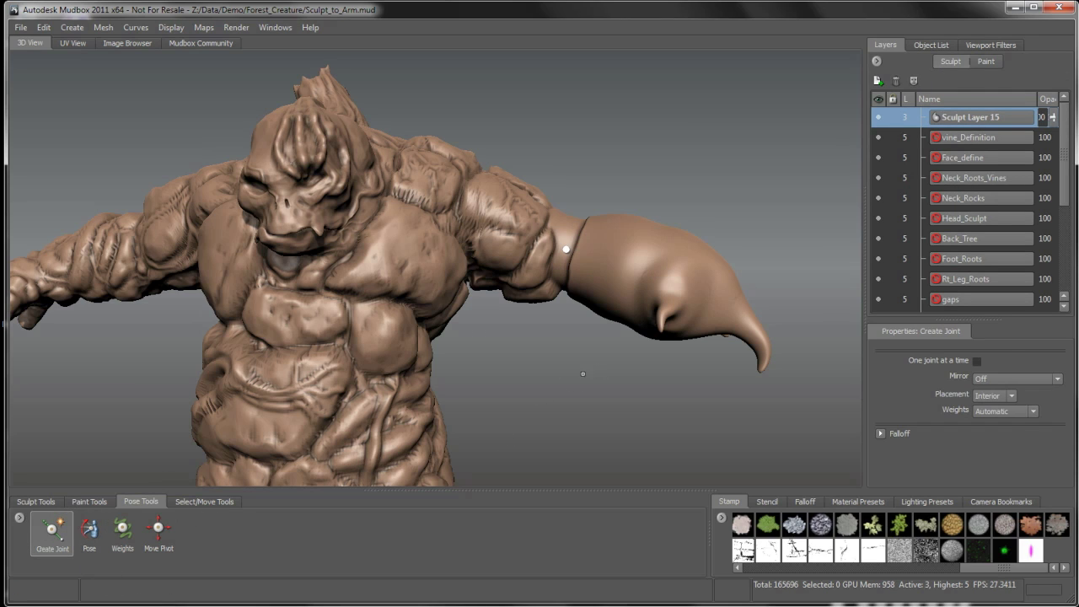
click(929, 46)
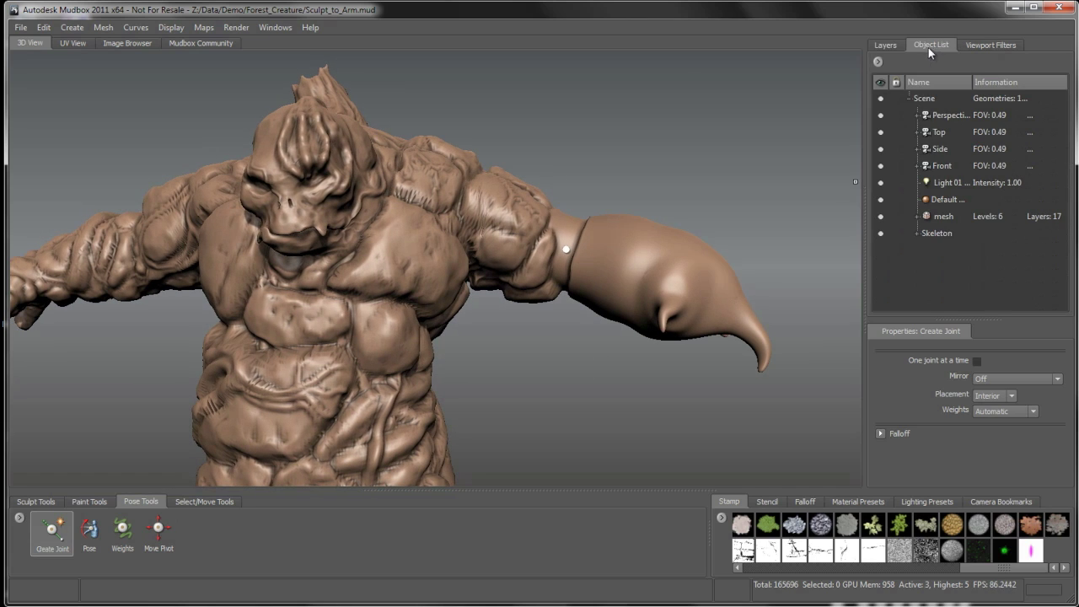
click(937, 233)
right_click(942, 239)
click(966, 241)
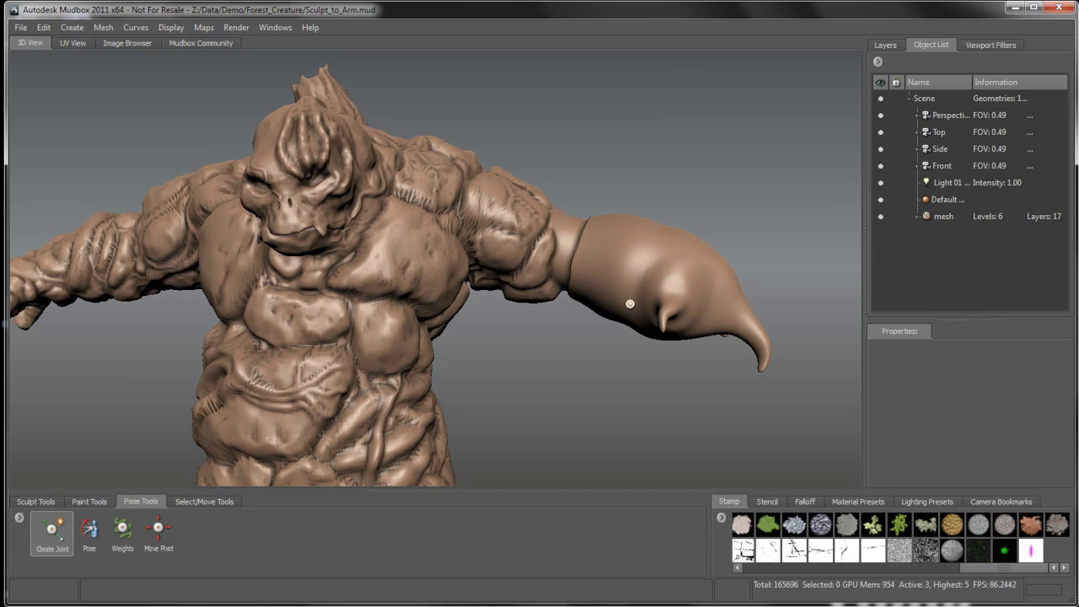
mouse_move(621, 312)
alt+mouse_down()
mouse_move(650, 294)
mouse_move(637, 302)
alt+mouse_up()
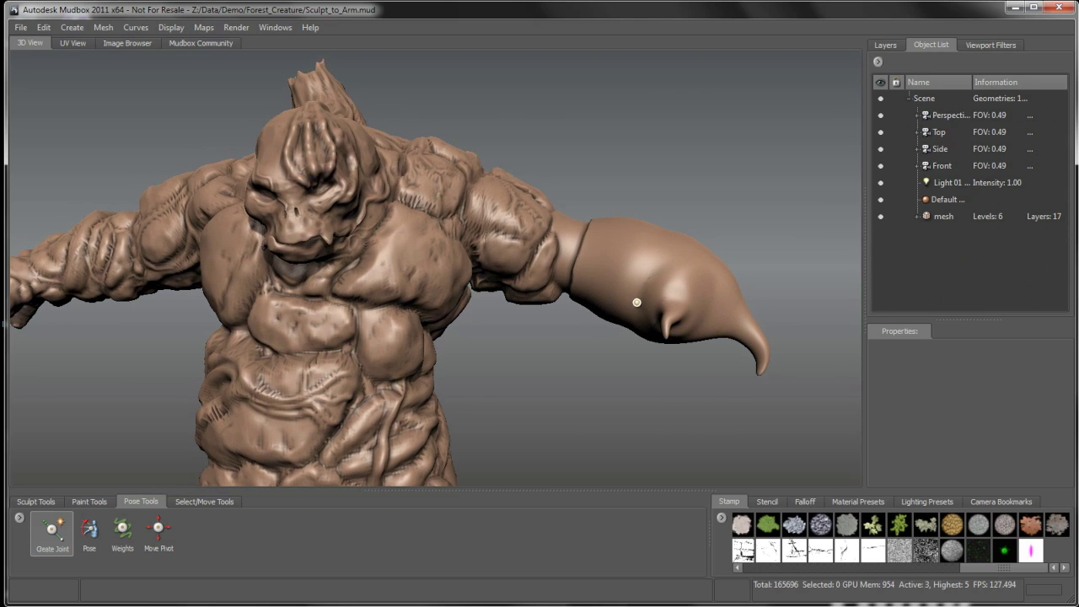
Raise the mesh to subdivision level 5 and add a new sculpt layer, with the Wax tool selected
click(885, 44)
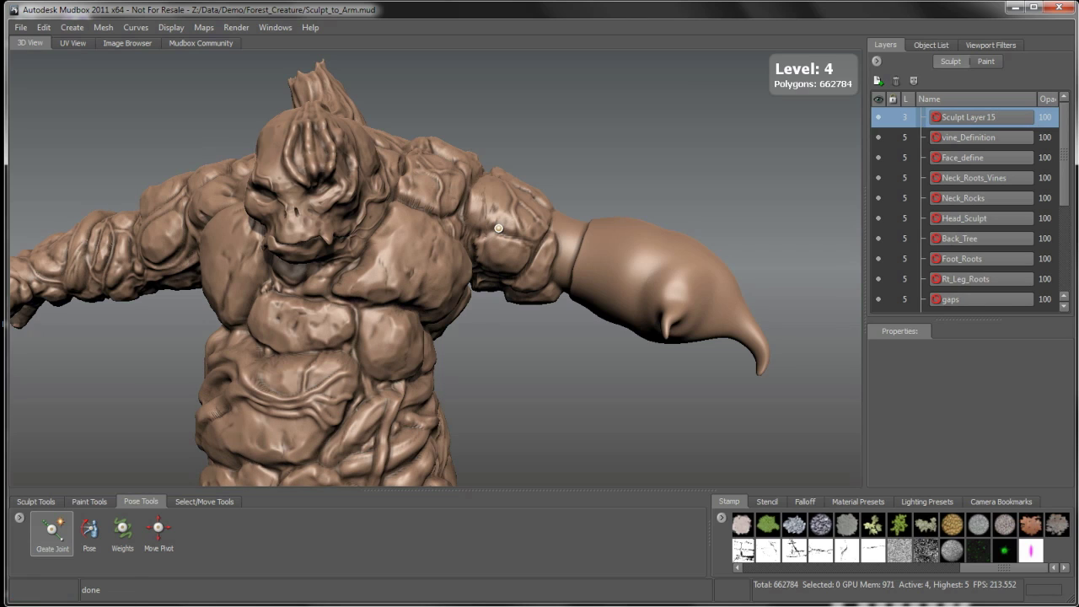
key(Page_Up)
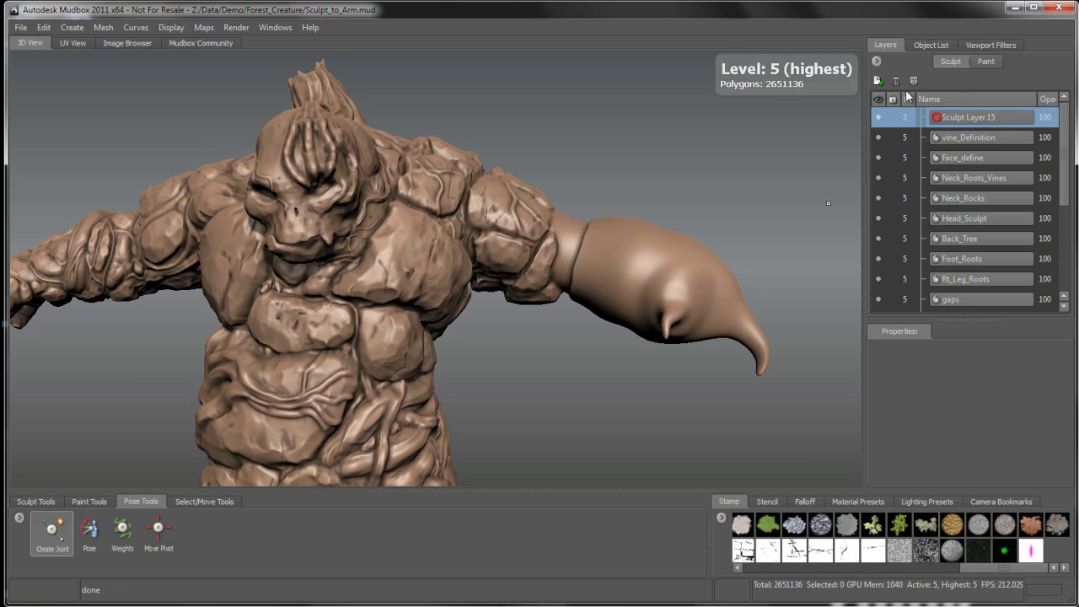
click(878, 80)
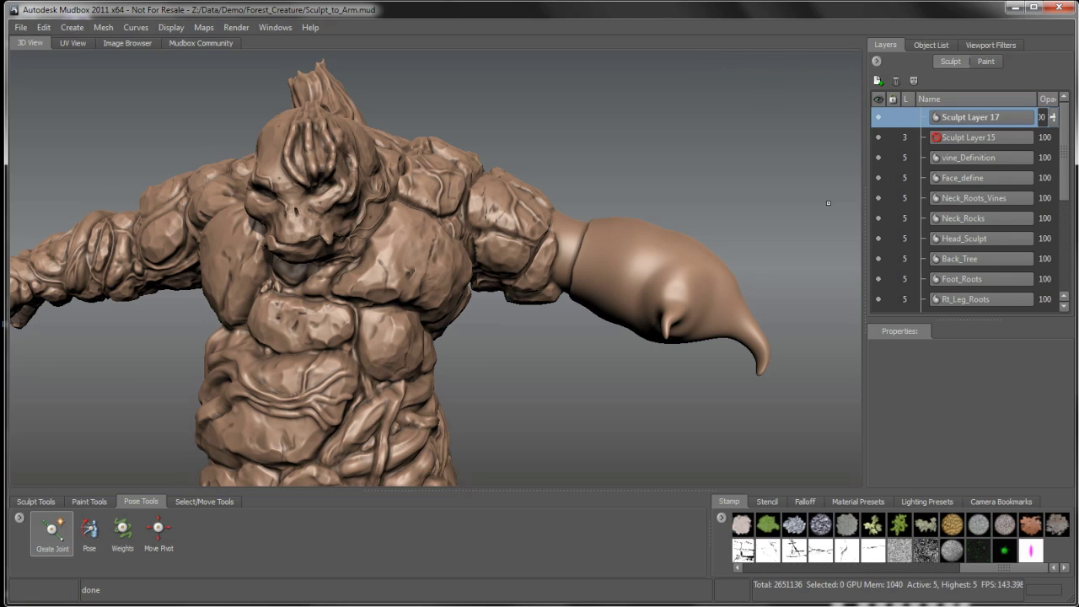
click(37, 501)
click(345, 531)
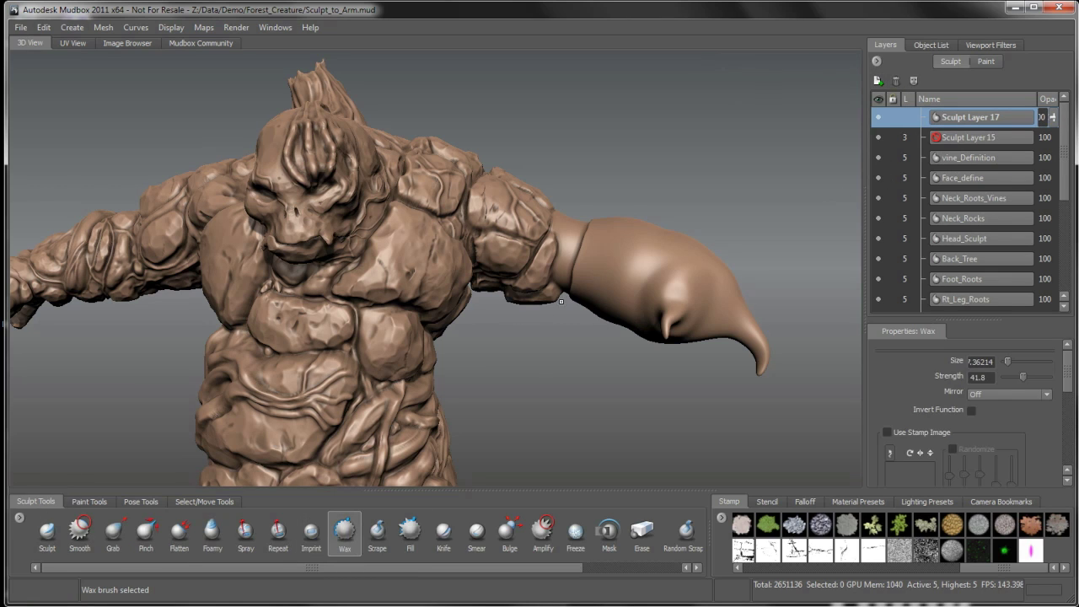
Frame the smooth forearm and the whole creature in turn, checking the Wax brush size at different viewing distances
mouse_move(612, 258)
alt+right_down()
mouse_move(616, 289)
mouse_move(587, 253)
alt+right_up()
alt+middle_drag(585, 288, 580, 255)
alt+right_drag(565, 261, 541, 226)
alt+middle_drag(542, 226, 588, 167)
alt+right_drag(588, 211, 573, 186)
alt+drag(582, 221, 566, 232)
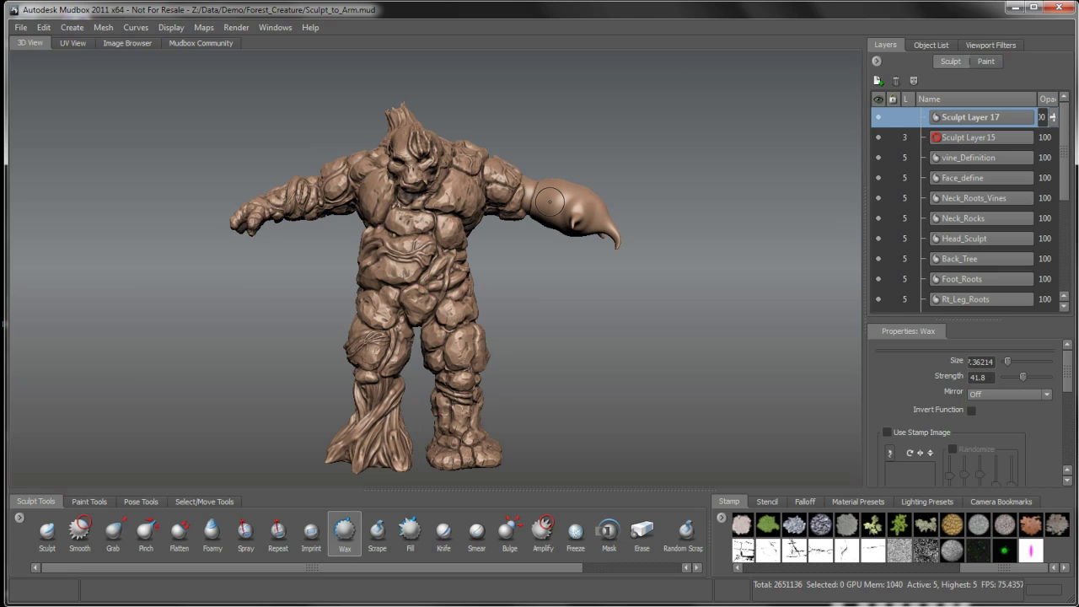
key(f)
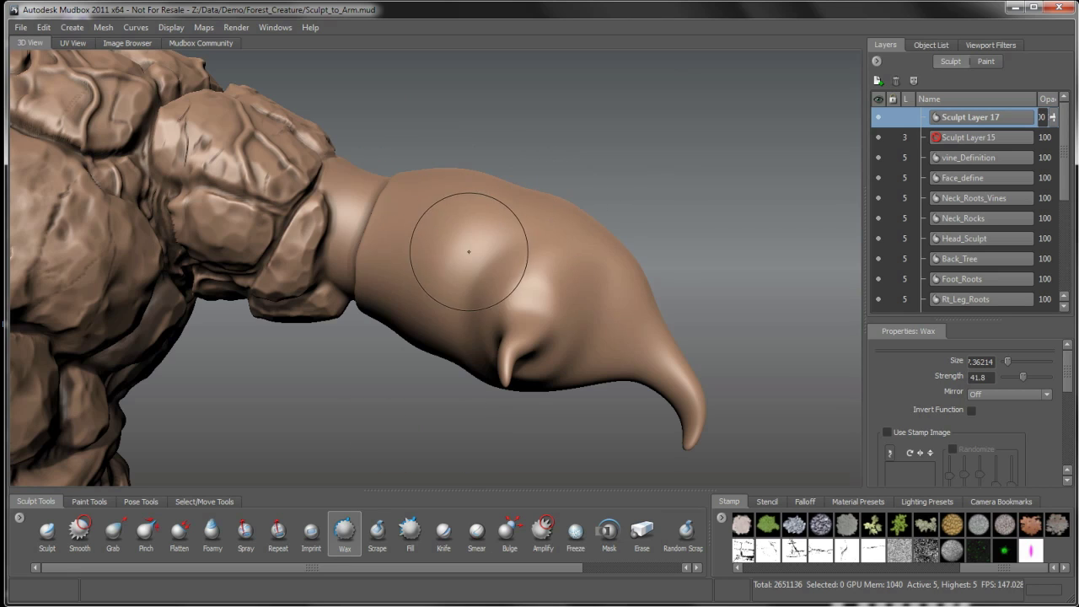
key(a)
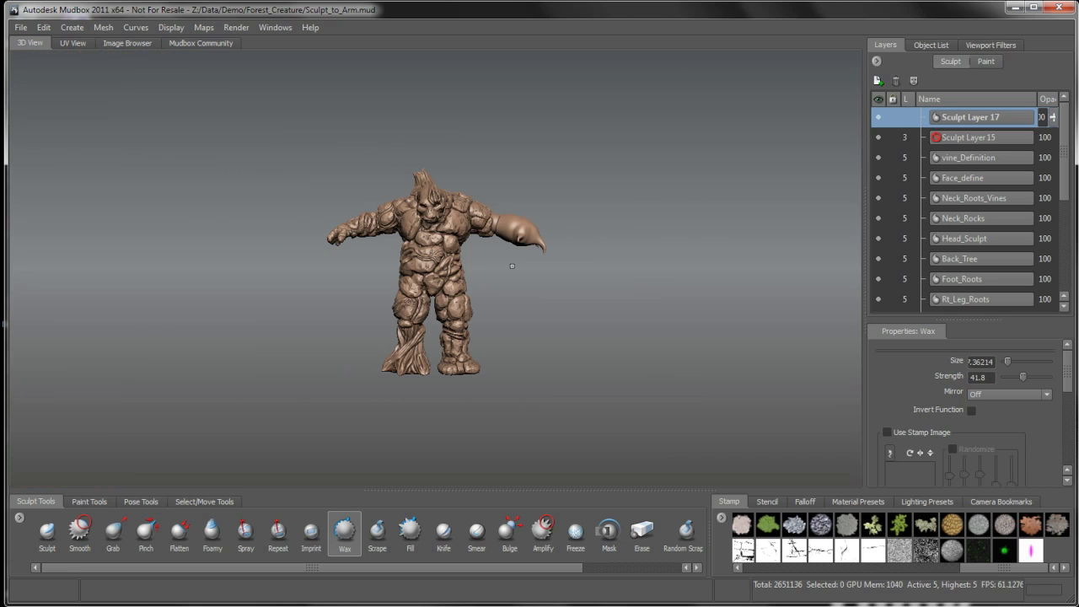
alt+right_drag(512, 265, 502, 328)
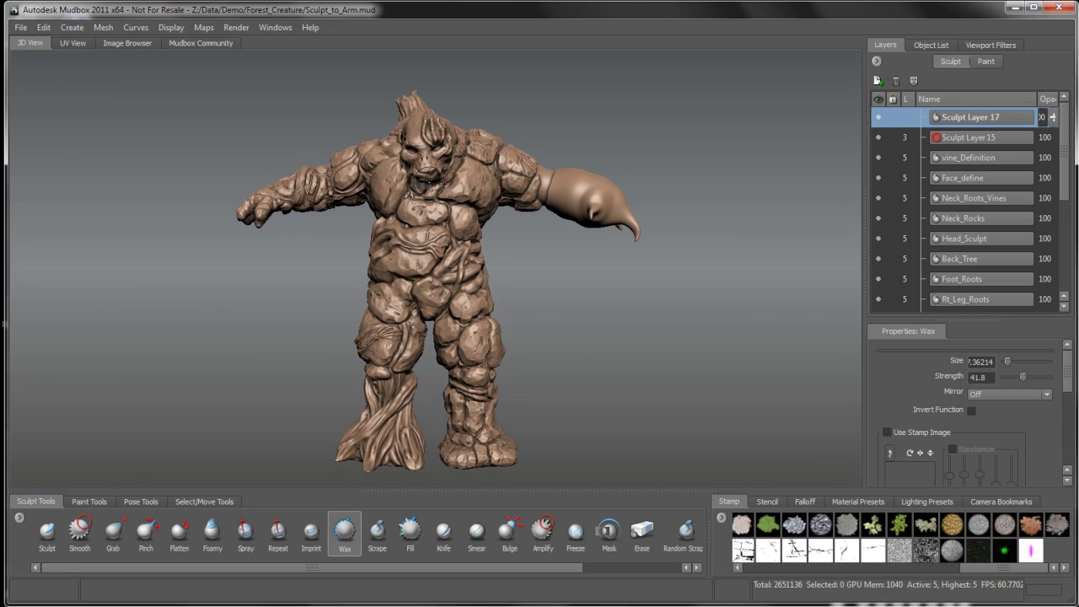
key(f)
key(a)
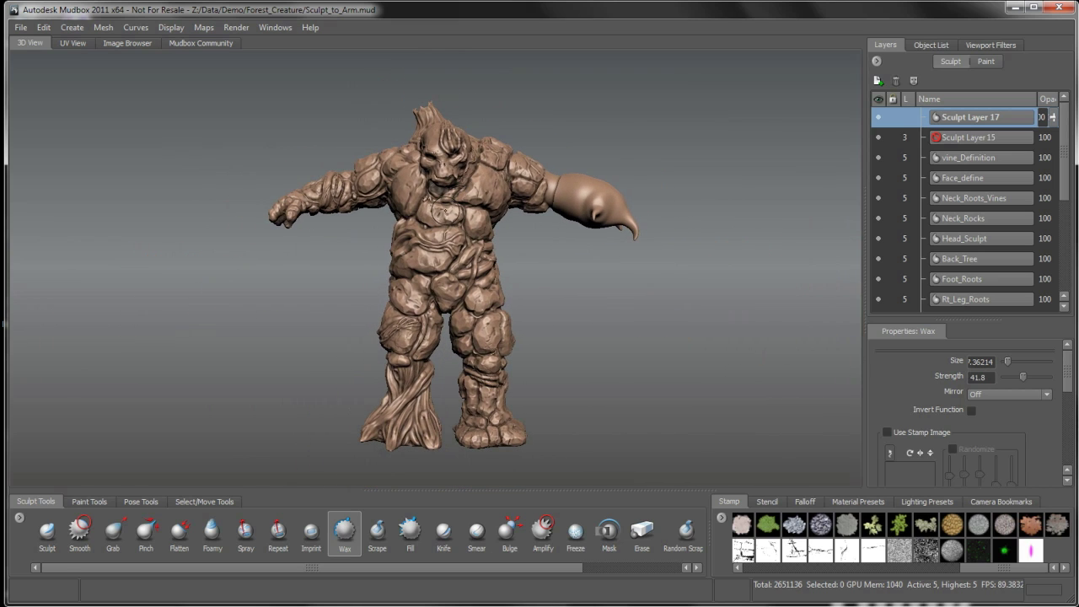
drag(433, 221, 474, 199)
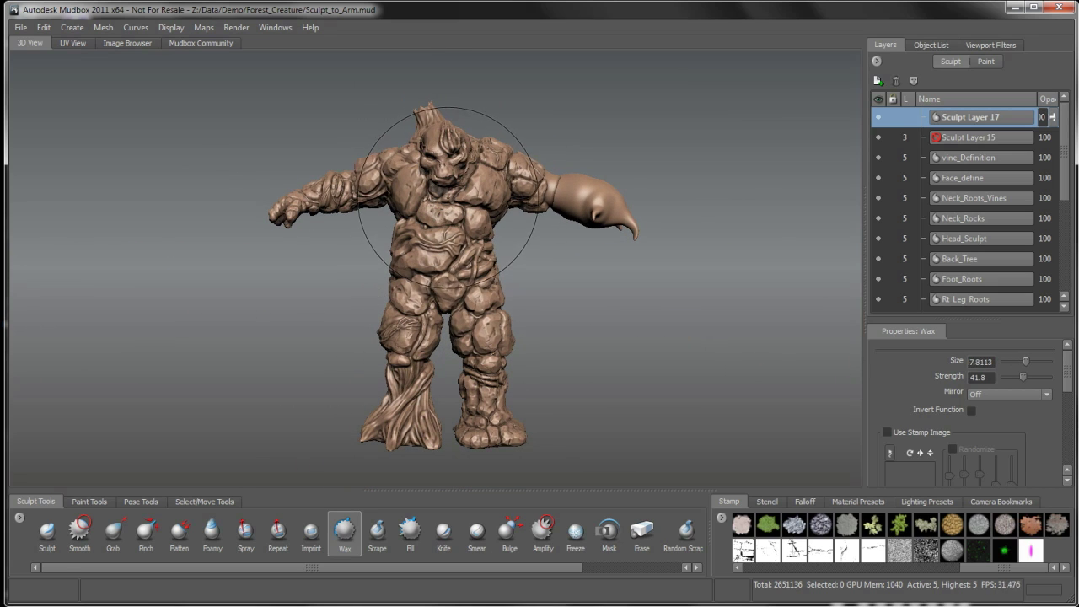
alt+right_drag(452, 195, 447, 201)
alt+middle_drag(432, 265, 440, 275)
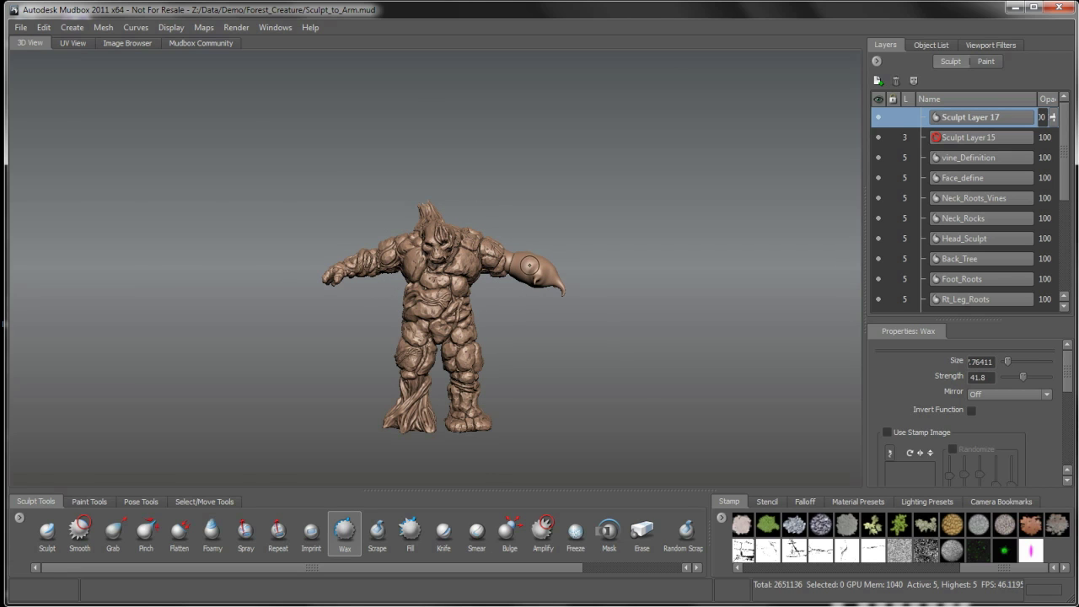
key(f)
mouse_move(485, 311)
alt+mouse_down()
mouse_move(477, 259)
mouse_move(546, 309)
alt+mouse_up()
mouse_move(464, 228)
alt+mouse_down()
mouse_move(487, 251)
mouse_move(437, 239)
mouse_move(441, 158)
mouse_move(376, 276)
mouse_move(583, 325)
mouse_move(438, 285)
alt+mouse_up()
alt+right_drag(438, 285, 514, 278)
Check the shadow settings of the directional light Light 01 and collapse them before returning to the sculpt layers
click(929, 45)
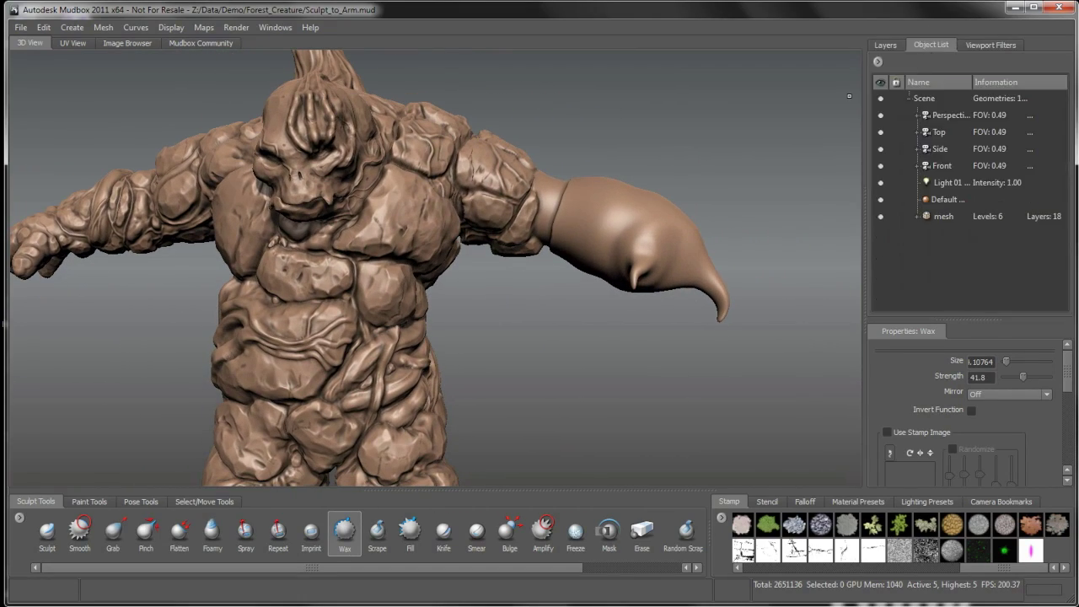
click(946, 187)
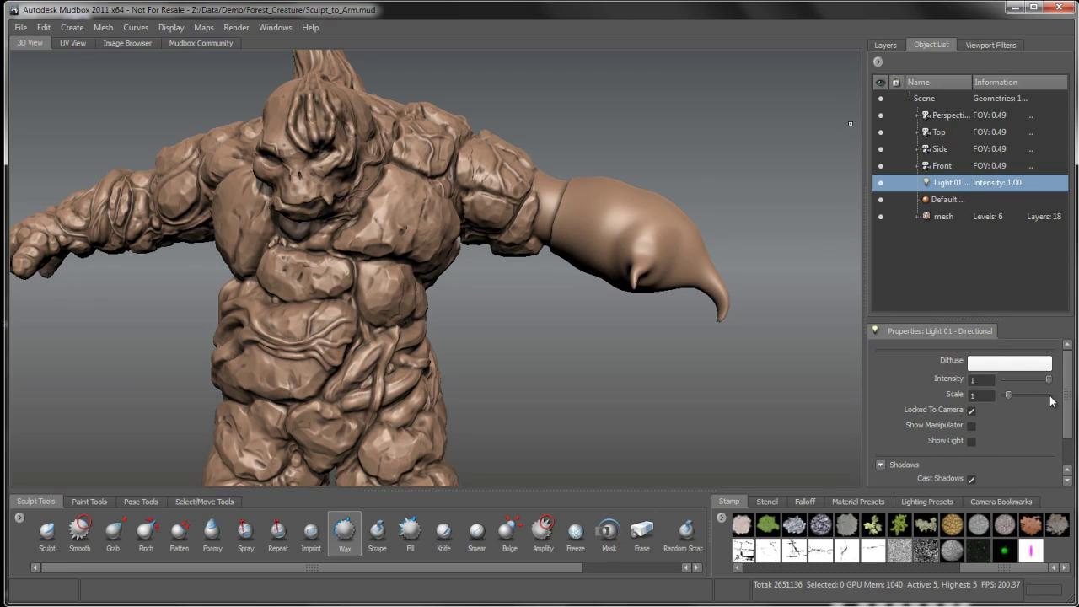
drag(1067, 402, 1068, 443)
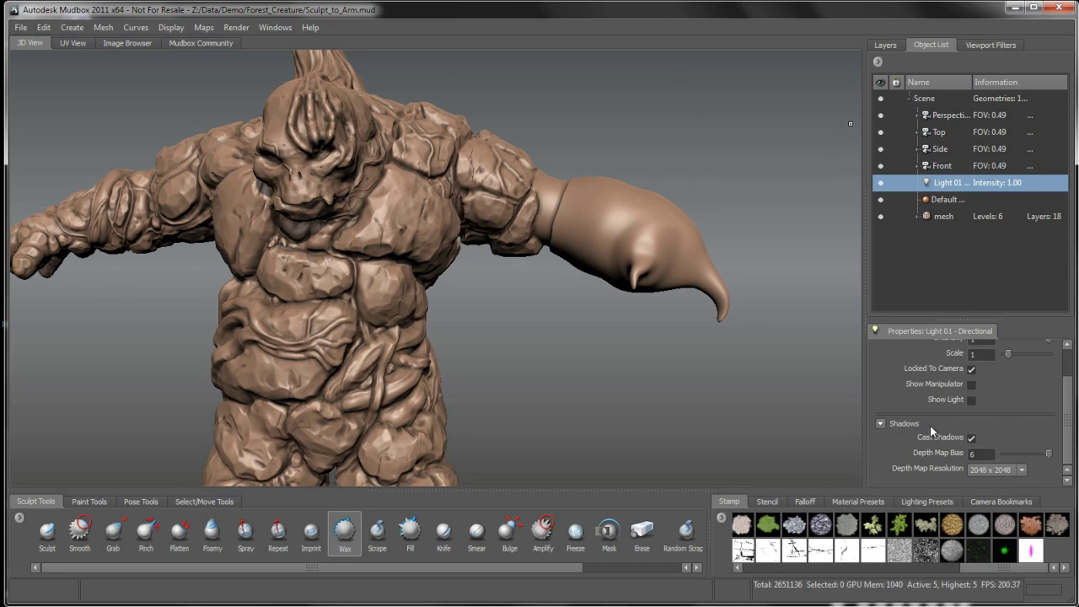
click(880, 424)
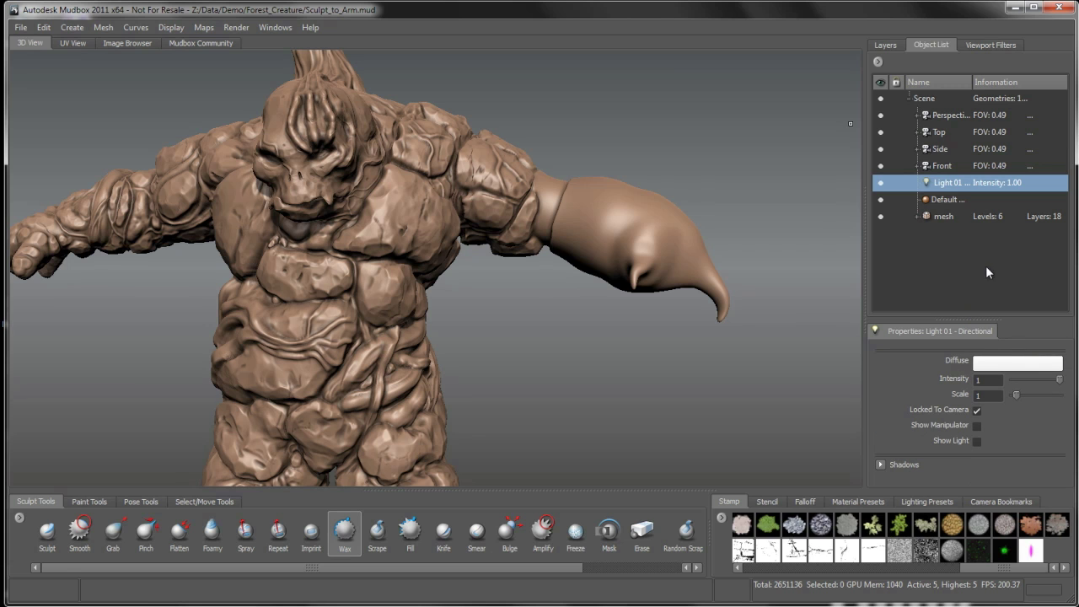
click(896, 45)
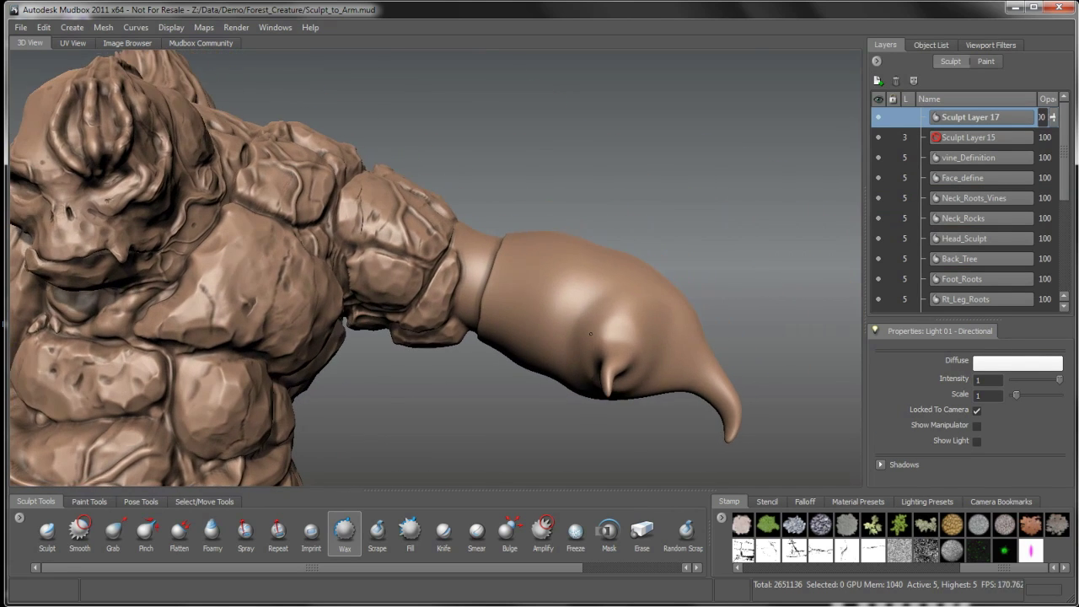
Smooth the crease between the elbow and the unsculpted forearm along its front and upper side with the Smooth brush
alt+right_drag(591, 334, 573, 320)
mouse_move(539, 262)
alt+right_down()
mouse_move(563, 304)
mouse_move(552, 305)
alt+right_up()
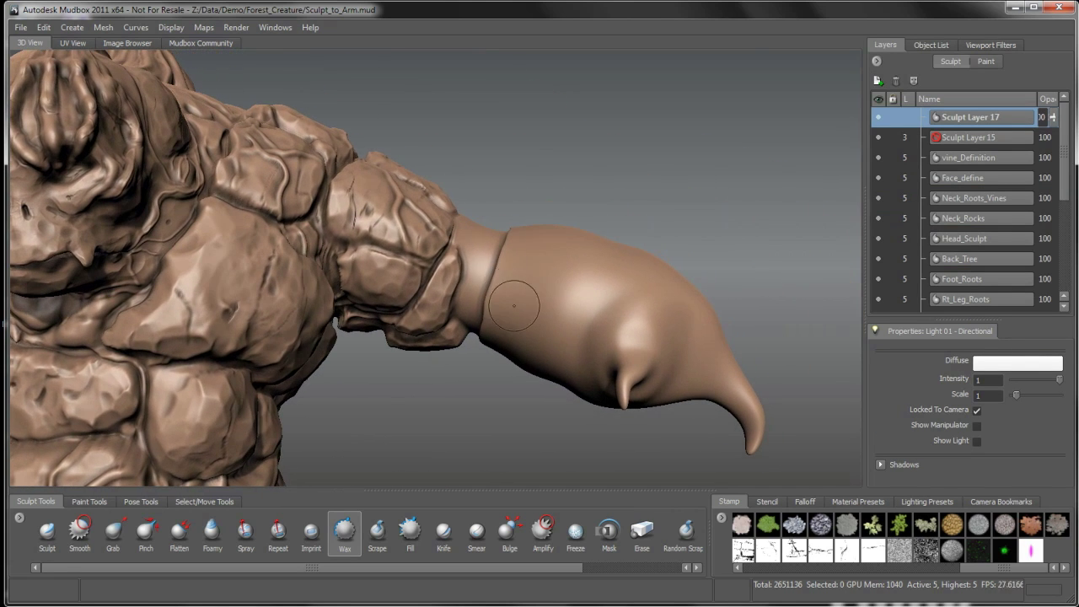
mouse_move(515, 305)
alt+mouse_down()
mouse_move(546, 296)
mouse_move(481, 242)
mouse_move(484, 309)
alt+mouse_up()
click(80, 531)
alt+right_drag(484, 309, 482, 324)
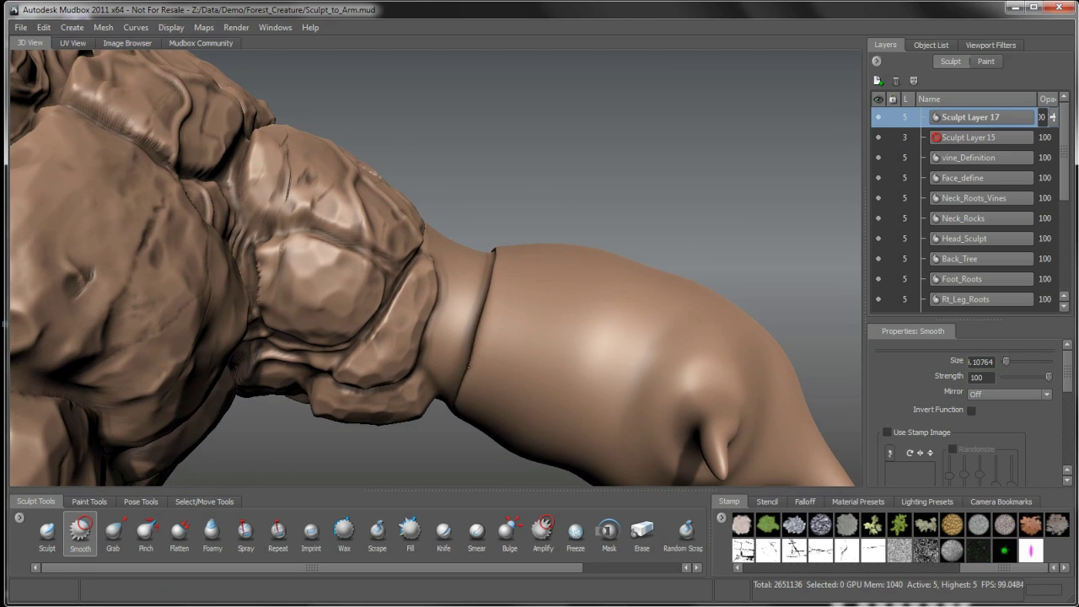
alt+drag(480, 324, 493, 262)
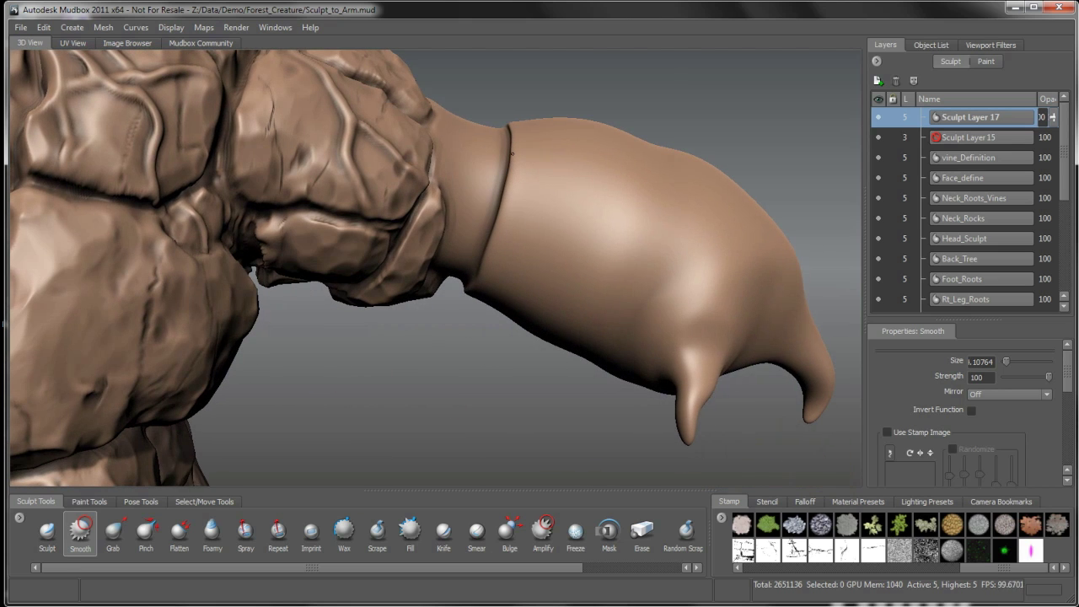
alt+drag(524, 181, 499, 286)
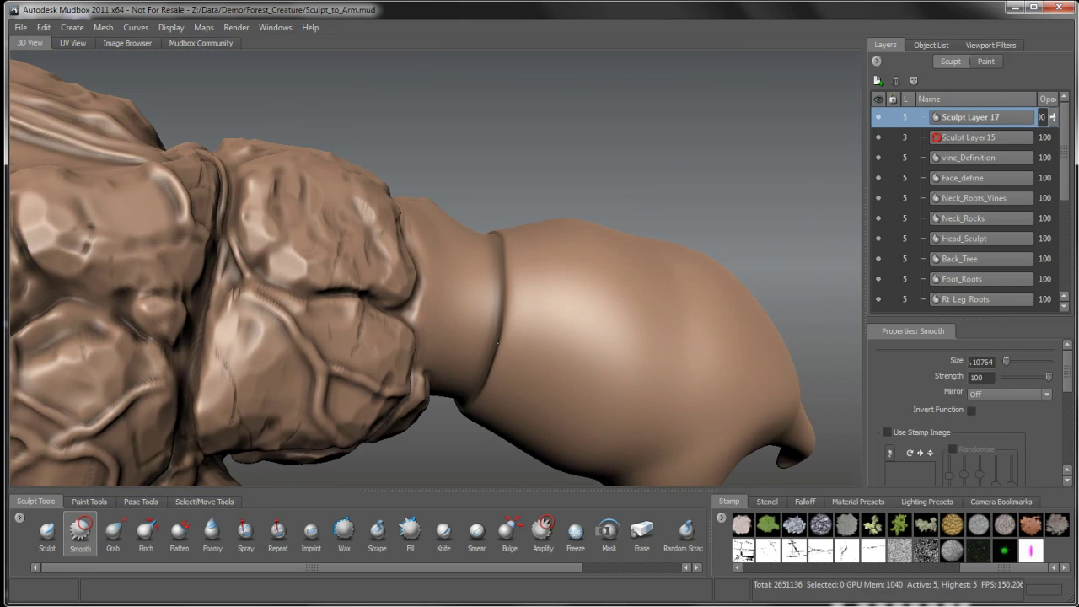
alt+drag(497, 343, 463, 268)
mouse_move(454, 305)
alt+mouse_down()
mouse_move(473, 298)
mouse_move(450, 327)
mouse_move(444, 316)
mouse_move(440, 323)
mouse_move(453, 313)
alt+mouse_up()
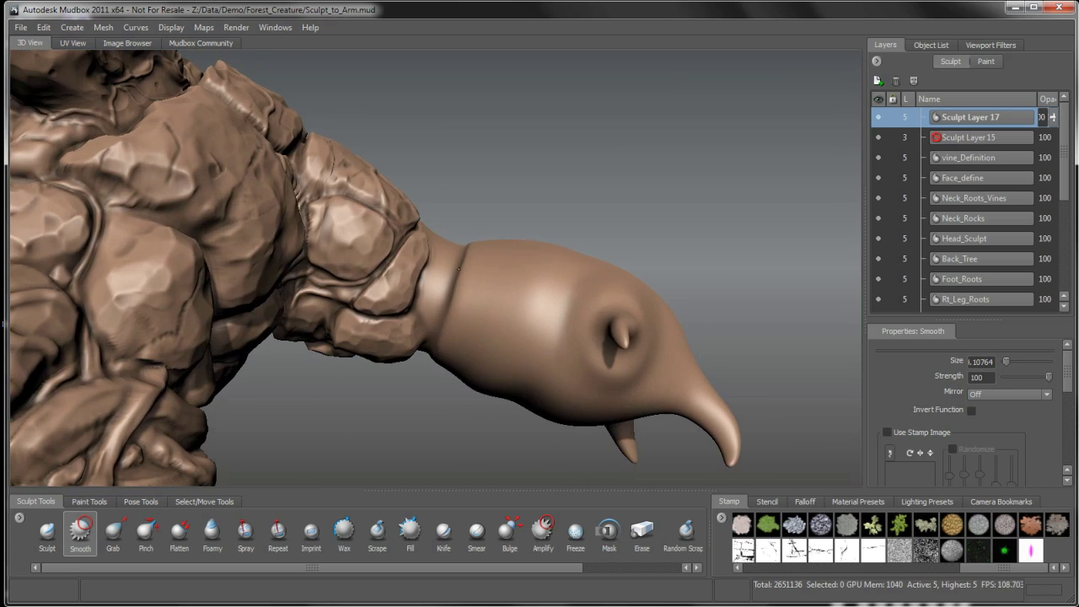
Smooth the rest of the elbow crease around the forearm's underside and back, and return to the Wax brush
alt+drag(459, 269, 507, 200)
alt+drag(490, 273, 463, 302)
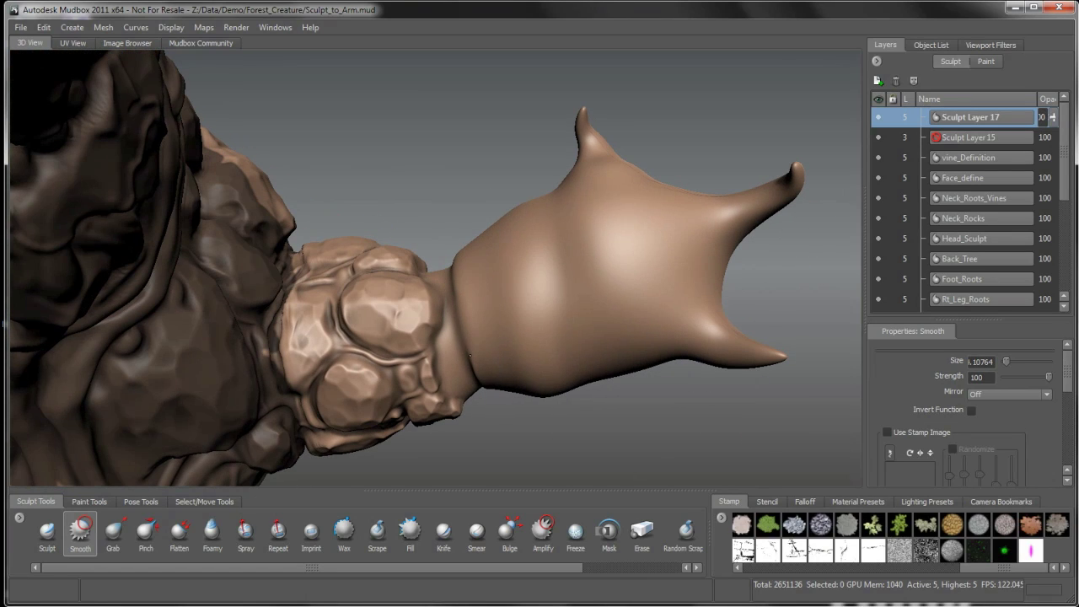
alt+drag(469, 354, 464, 252)
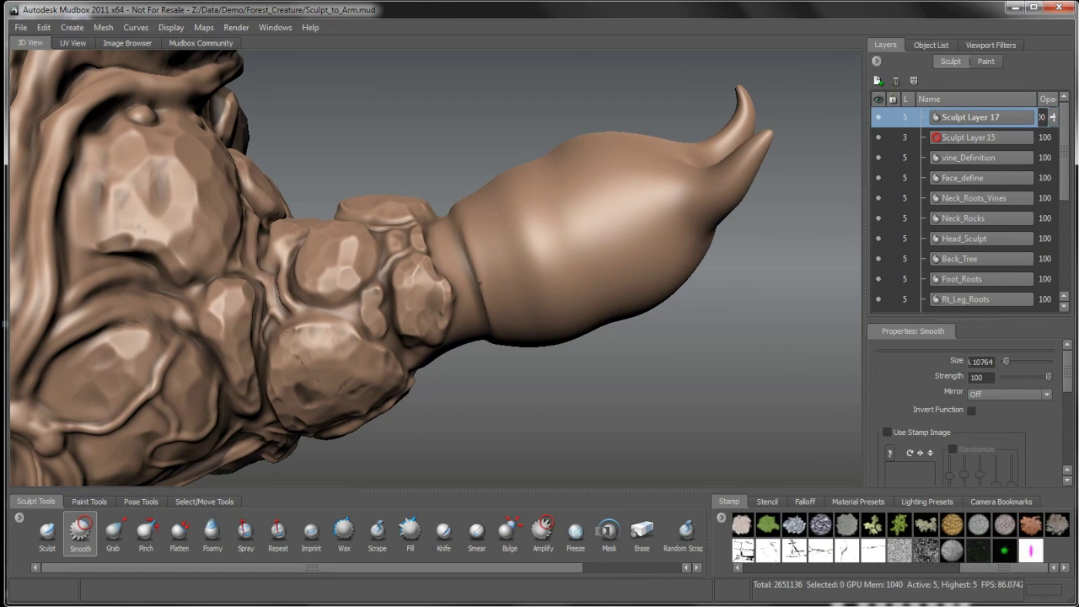
alt+drag(463, 233, 516, 191)
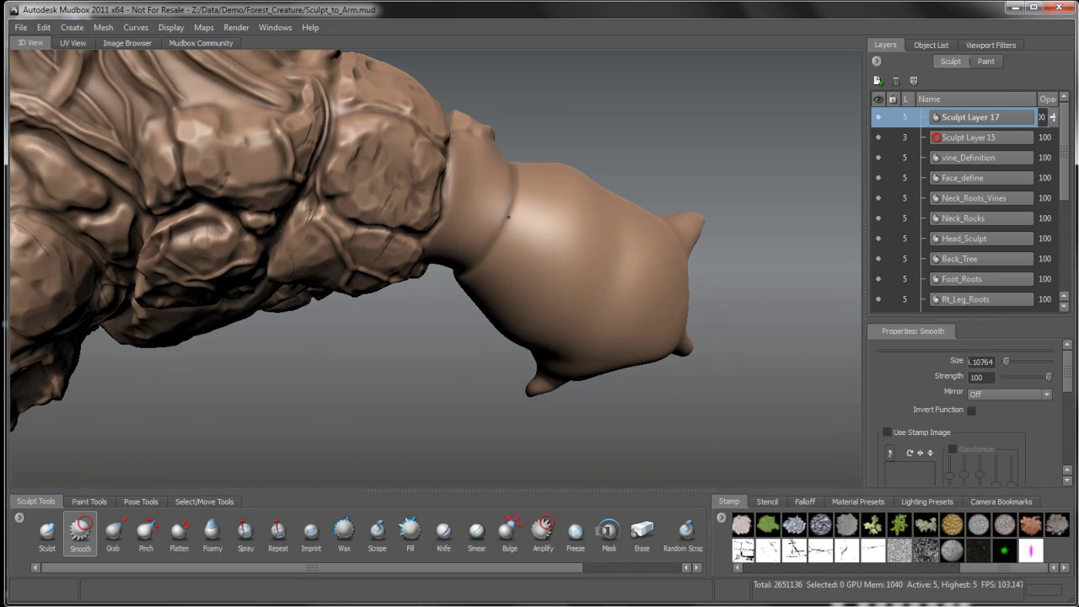
mouse_move(482, 247)
alt+mouse_down()
mouse_move(487, 223)
mouse_move(482, 270)
mouse_move(455, 258)
mouse_move(450, 236)
alt+mouse_up()
alt+drag(459, 286, 464, 264)
click(345, 531)
Examine the forearm's shape and claw-like stubs against the rock-covered upper arm and torso from several angles
mouse_move(497, 316)
alt+mouse_down()
mouse_move(476, 352)
mouse_move(512, 337)
mouse_move(481, 283)
mouse_move(501, 325)
mouse_move(488, 342)
mouse_move(512, 241)
alt+mouse_up()
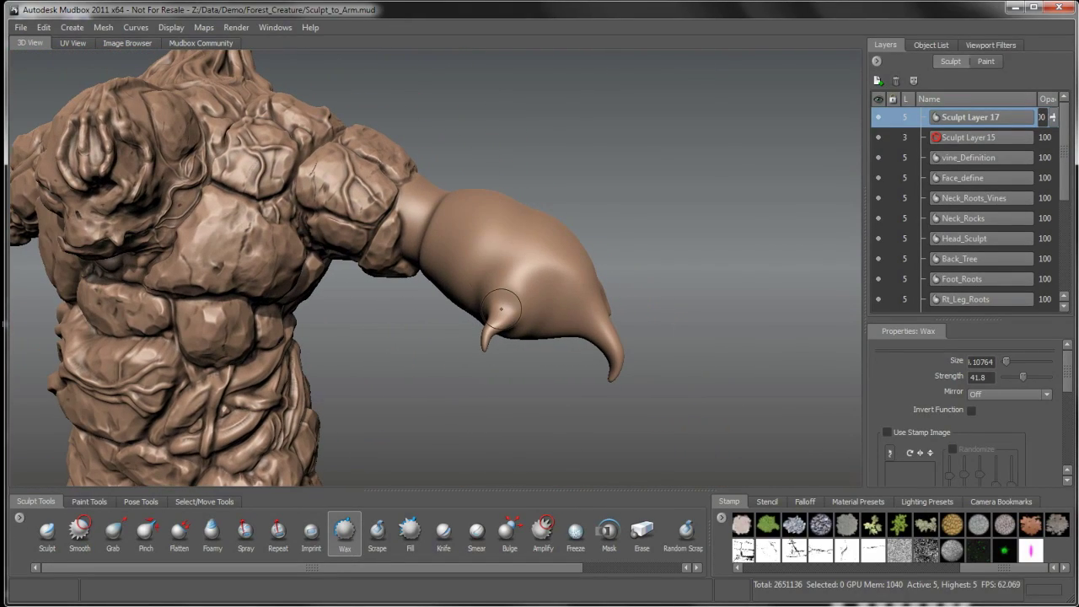
alt+drag(502, 289, 513, 301)
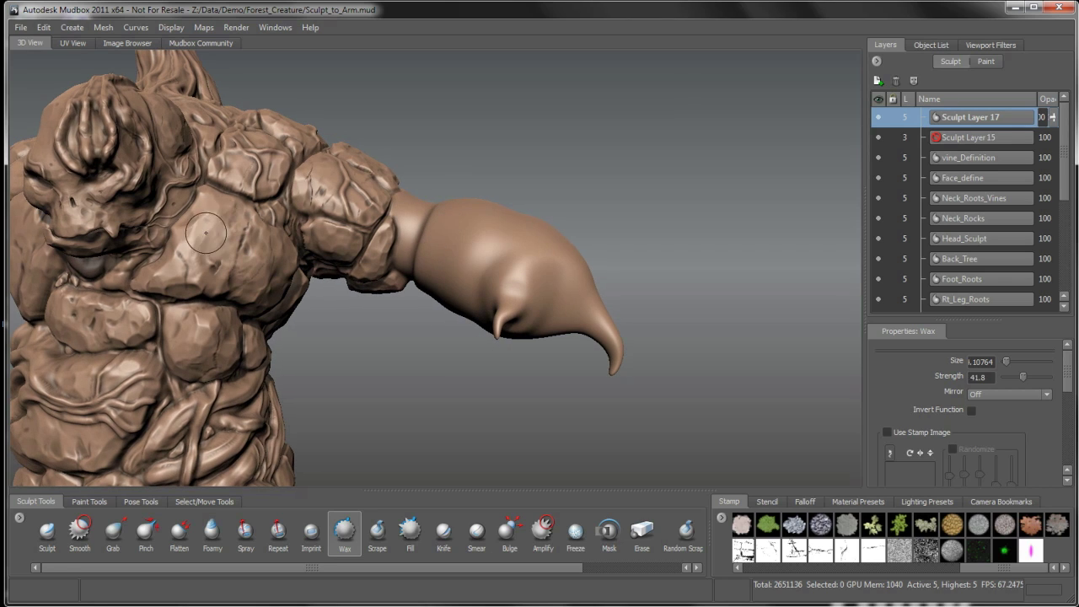
alt+drag(430, 289, 459, 319)
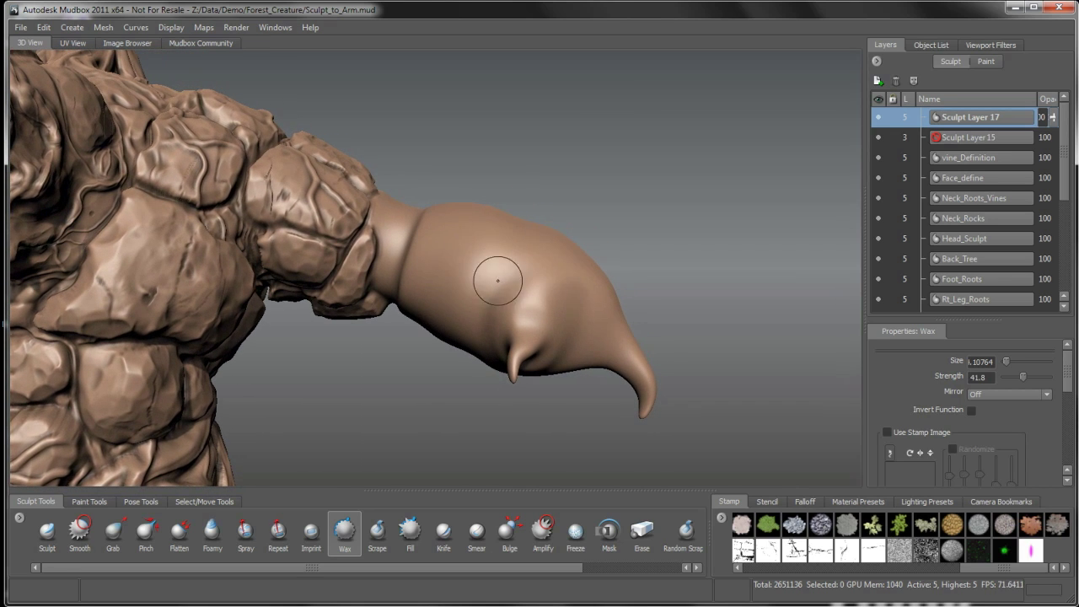
alt+drag(497, 282, 506, 270)
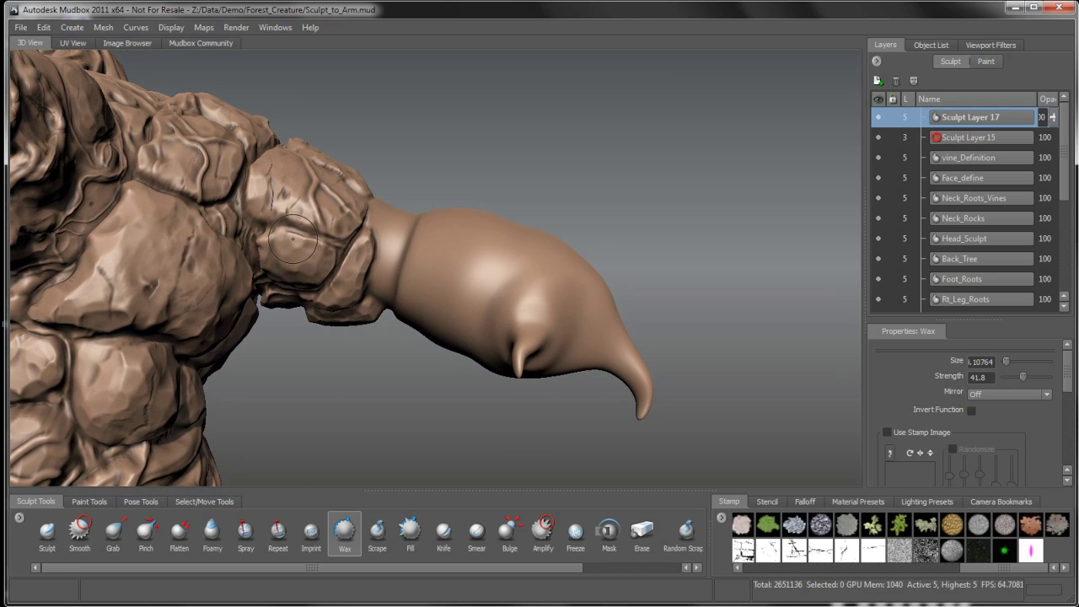
alt+drag(456, 298, 441, 205)
alt+drag(518, 325, 482, 203)
alt+drag(550, 342, 509, 277)
alt+right_drag(508, 278, 518, 342)
mouse_move(518, 343)
alt+mouse_down()
mouse_move(506, 347)
mouse_move(510, 322)
mouse_move(492, 300)
mouse_move(506, 306)
mouse_move(489, 306)
mouse_move(513, 294)
mouse_move(487, 293)
alt+mouse_up()
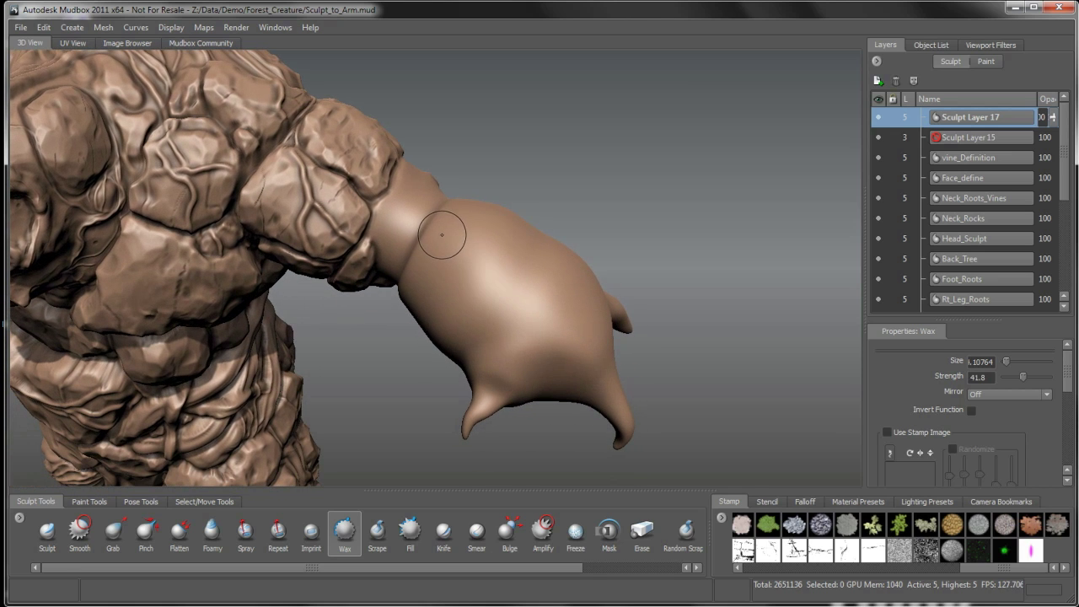
Give the Wax brush a rounded falloff and a strength of 90.9, and build a raised band around the forearm just below the elbow
click(806, 501)
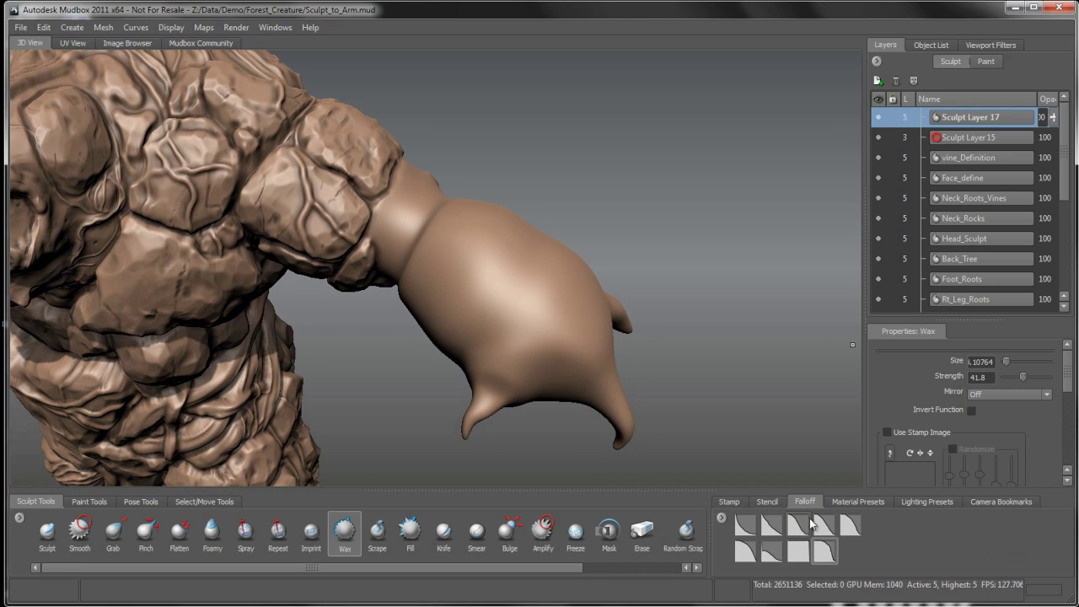
click(742, 552)
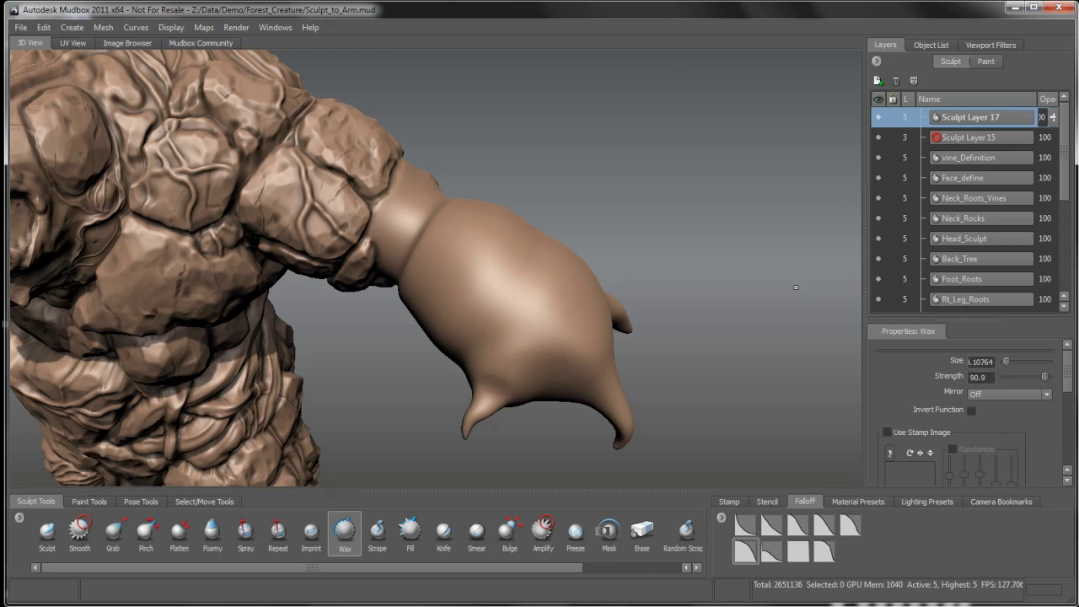
alt+drag(528, 289, 513, 294)
mouse_move(462, 224)
alt+mouse_down()
mouse_move(452, 253)
mouse_move(475, 284)
mouse_move(573, 265)
mouse_move(545, 271)
alt+mouse_up()
mouse_move(436, 250)
mouse_down()
mouse_move(452, 250)
mouse_move(425, 223)
mouse_up()
alt+drag(397, 316, 429, 253)
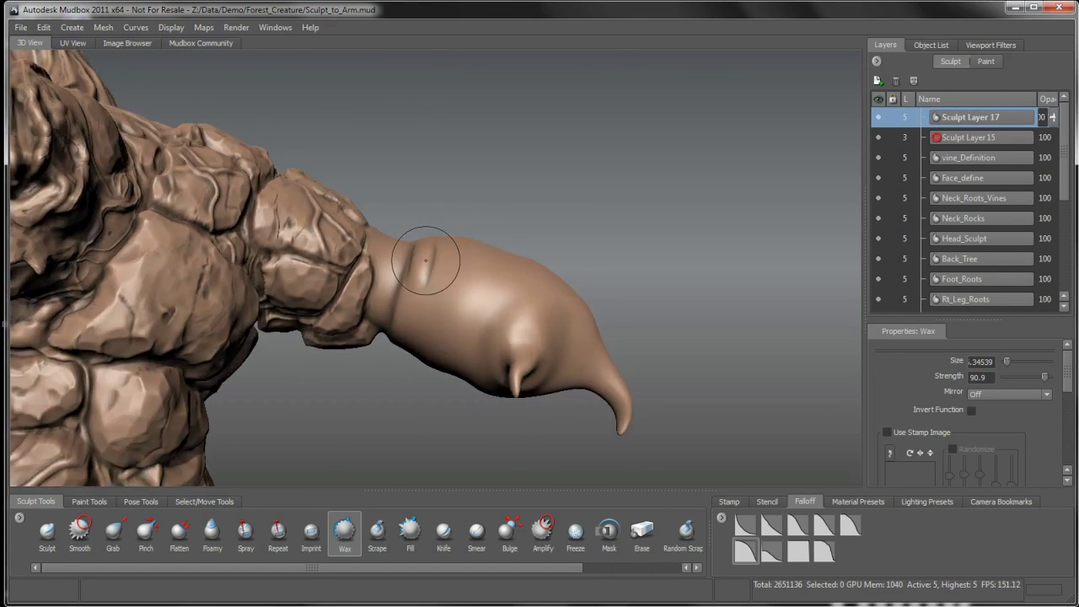
alt+drag(404, 343, 410, 252)
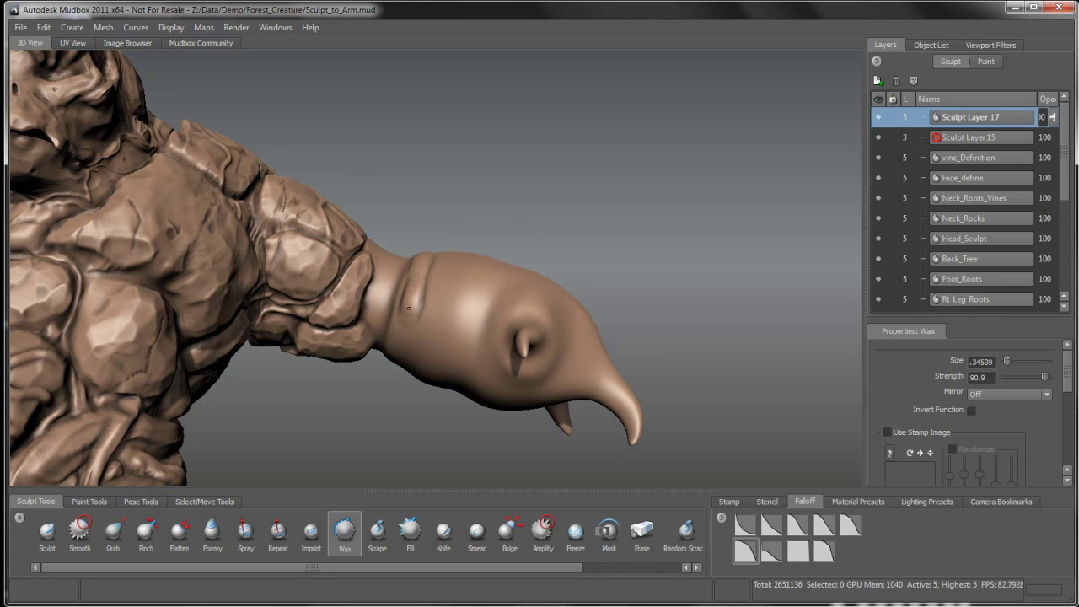
mouse_move(393, 341)
alt+mouse_down()
mouse_move(410, 319)
mouse_move(393, 337)
mouse_move(389, 293)
alt+mouse_up()
mouse_move(376, 371)
alt+mouse_down()
mouse_move(442, 239)
mouse_move(413, 253)
mouse_move(374, 301)
mouse_move(295, 281)
alt+mouse_up()
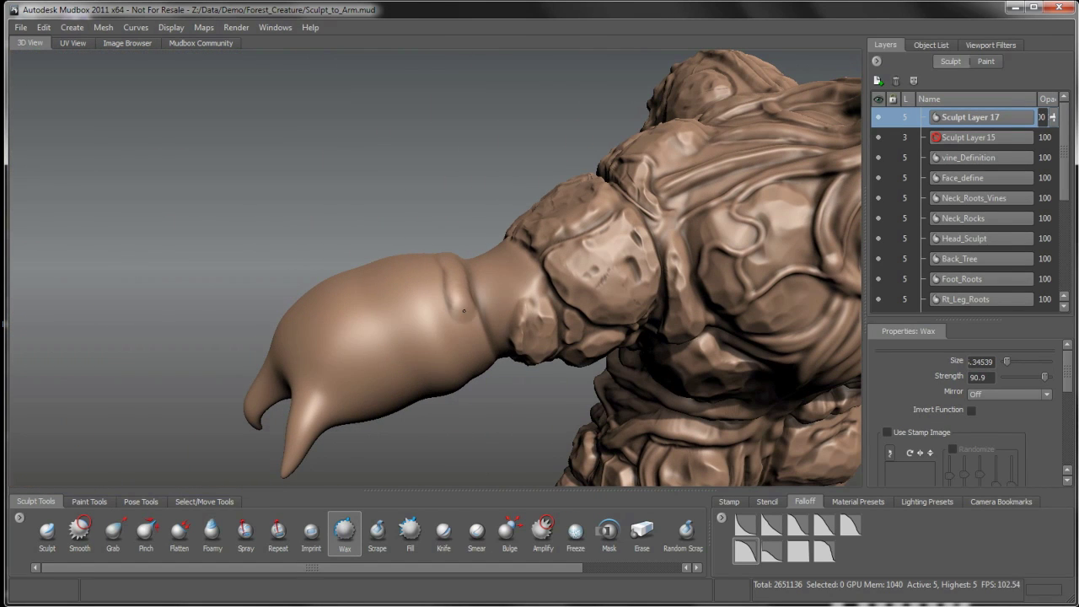
mouse_move(463, 311)
alt+mouse_down()
mouse_move(446, 215)
mouse_move(415, 277)
mouse_move(441, 374)
alt+mouse_up()
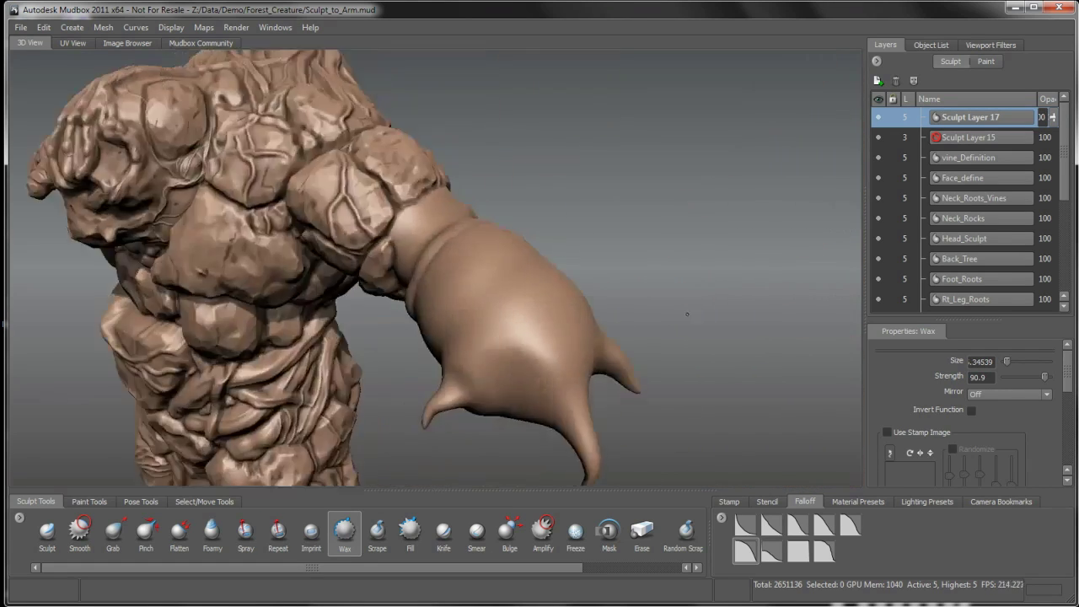
Thicken the raised band with the Wax brush and sculpt a vine branching from its top down the forearm toward the inner claw
alt+drag(688, 314, 563, 292)
alt+right_drag(508, 345, 514, 161)
alt+middle_drag(527, 380, 547, 152)
alt+right_drag(547, 152, 545, 99)
alt+middle_drag(544, 98, 518, 361)
alt+drag(518, 361, 504, 373)
alt+right_drag(504, 372, 554, 347)
alt+middle_drag(555, 348, 489, 345)
mouse_move(489, 344)
alt+mouse_down()
mouse_move(538, 302)
mouse_move(506, 315)
mouse_move(482, 289)
mouse_move(548, 212)
mouse_move(532, 271)
mouse_move(554, 193)
mouse_move(535, 247)
alt+mouse_up()
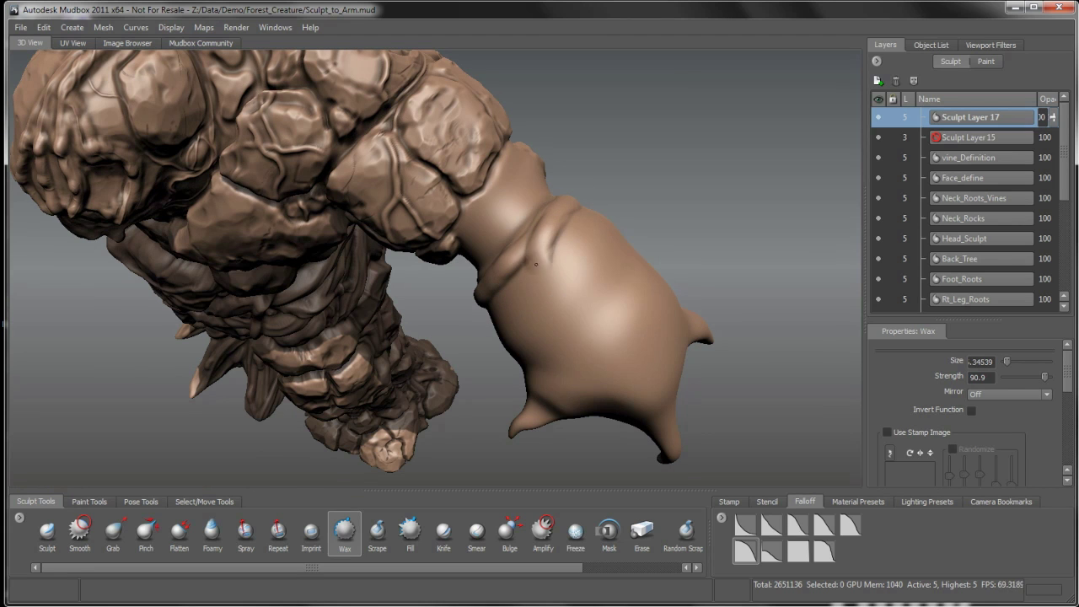
mouse_move(559, 329)
alt+mouse_down()
mouse_move(537, 259)
mouse_move(560, 350)
mouse_move(553, 307)
alt+mouse_up()
key(b)
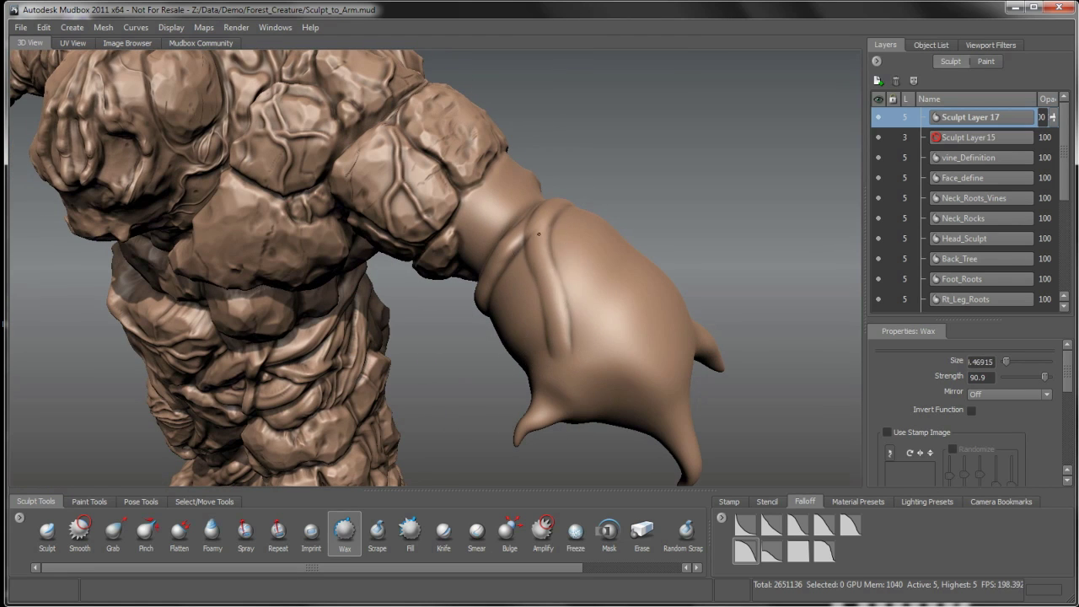
Undo the last vine stroke, set the Wax brush's buildup to 60.6, and extend the vine into the base of the inner claw
mouse_move(546, 268)
mouse_down()
mouse_move(571, 379)
mouse_move(568, 338)
mouse_up()
key(ctrl+z)
mouse_move(1070, 383)
mouse_down()
mouse_move(1073, 444)
mouse_move(1034, 459)
mouse_up()
mouse_move(564, 233)
mouse_down()
mouse_move(590, 263)
mouse_move(619, 341)
mouse_move(612, 312)
mouse_up()
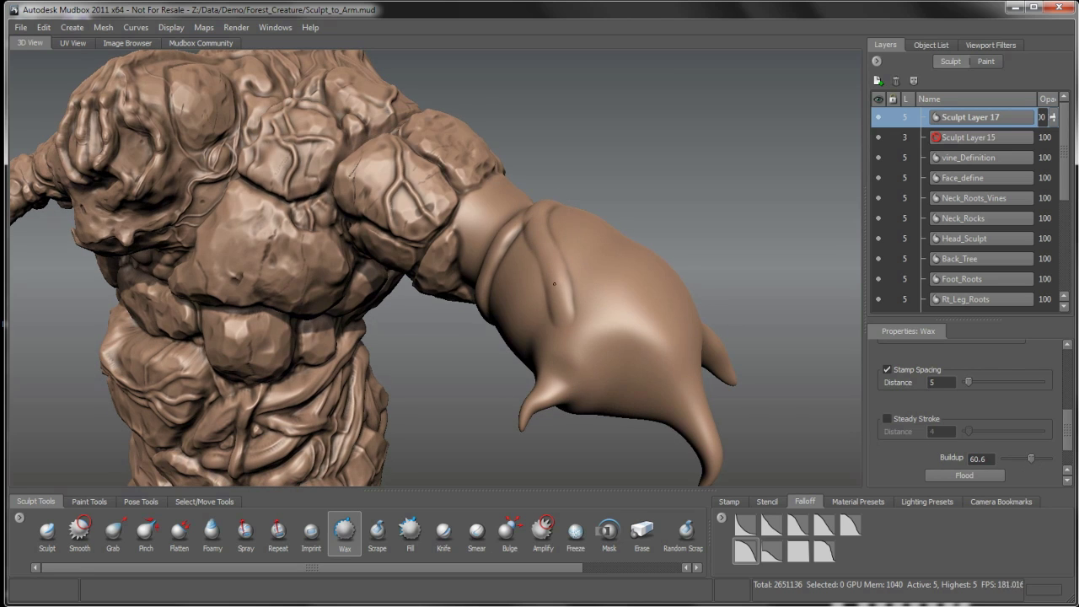
drag(553, 283, 561, 341)
alt+drag(564, 381, 566, 297)
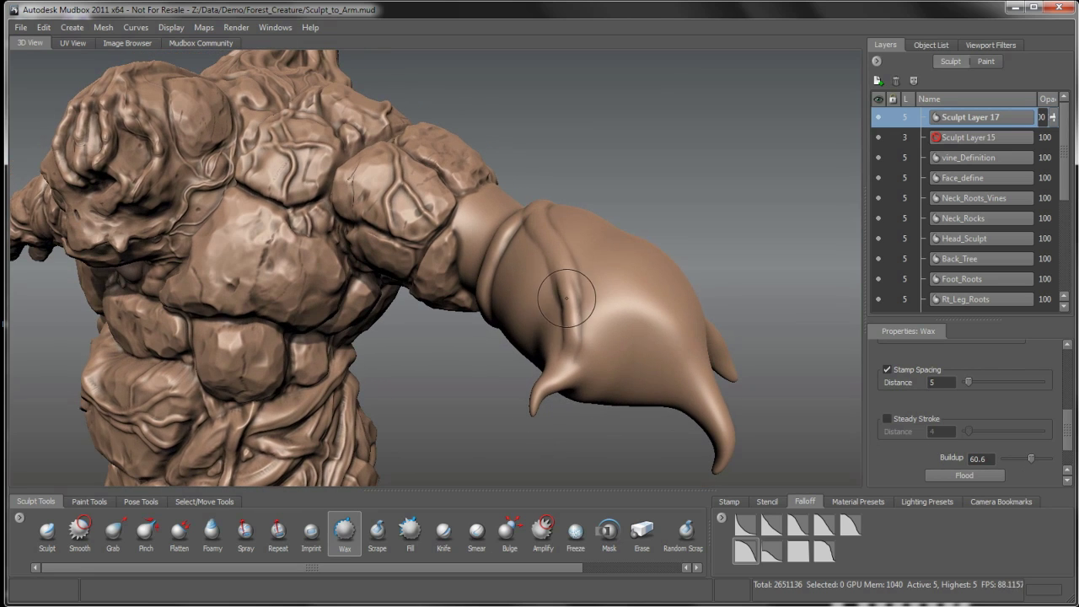
alt+drag(564, 376, 573, 242)
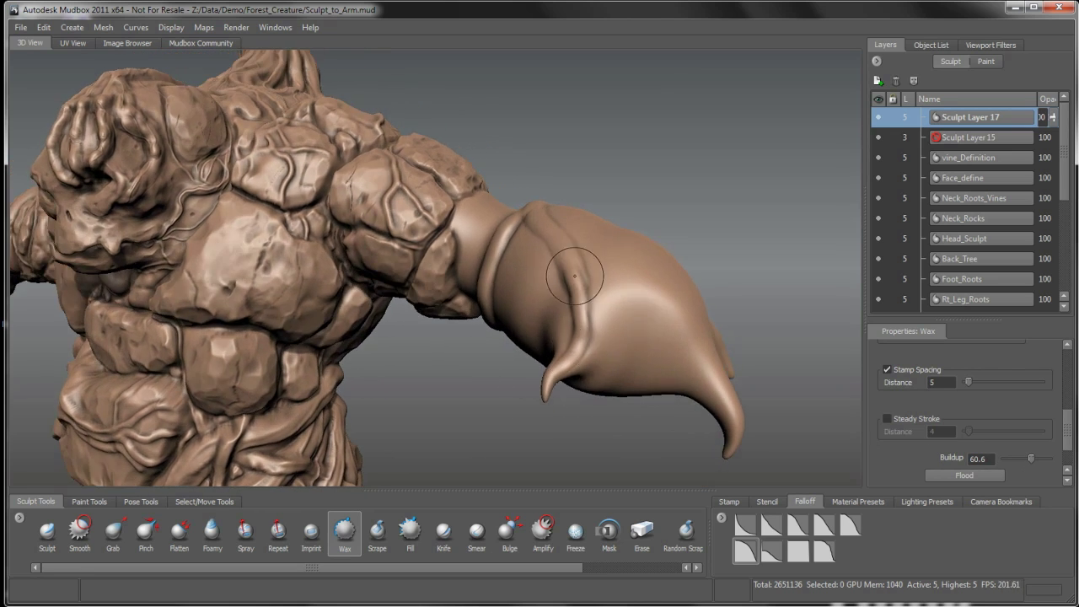
alt+drag(570, 390, 590, 253)
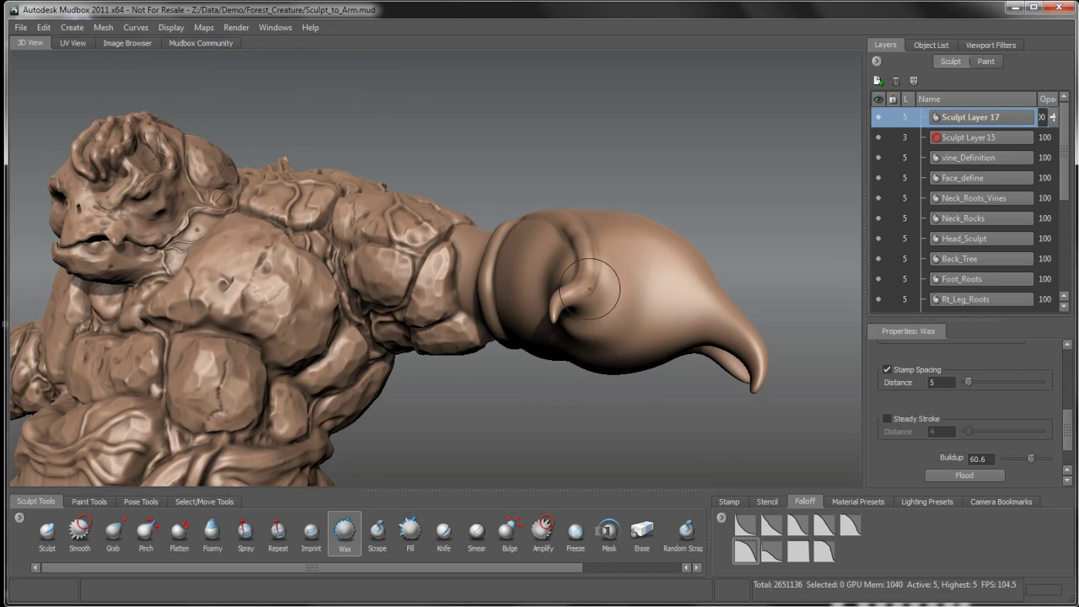
mouse_move(594, 301)
alt+mouse_down()
mouse_move(590, 241)
mouse_move(615, 253)
mouse_move(626, 239)
mouse_move(610, 247)
mouse_move(628, 278)
mouse_move(620, 384)
alt+mouse_up()
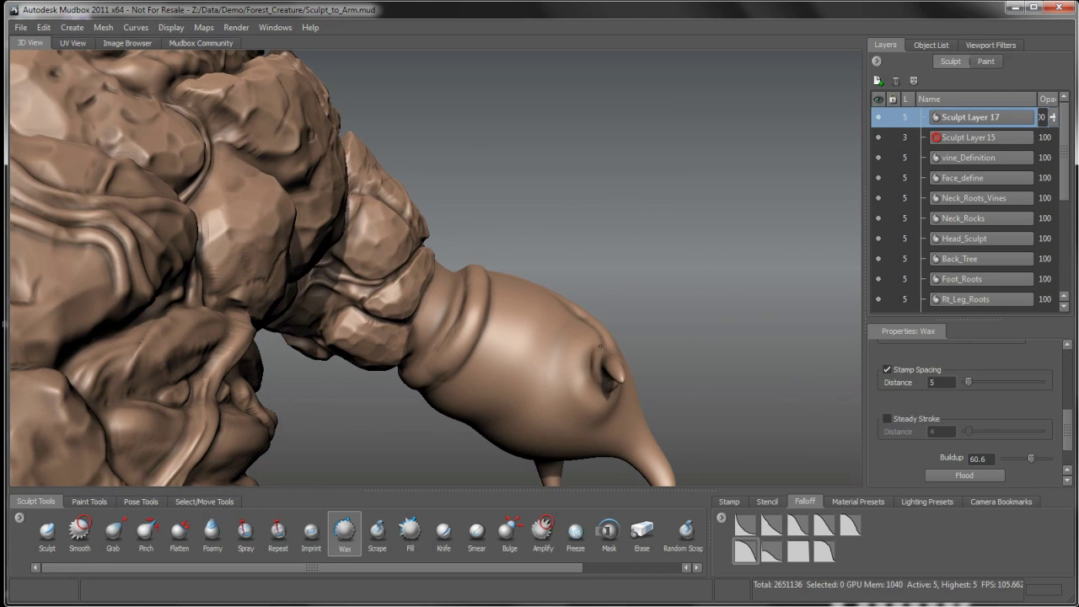
Lay a second Wax strand along the vine from the band to the inner claw and smooth its upper end
mouse_move(601, 345)
alt+mouse_down()
mouse_move(604, 335)
mouse_move(599, 359)
mouse_move(616, 329)
alt+mouse_up()
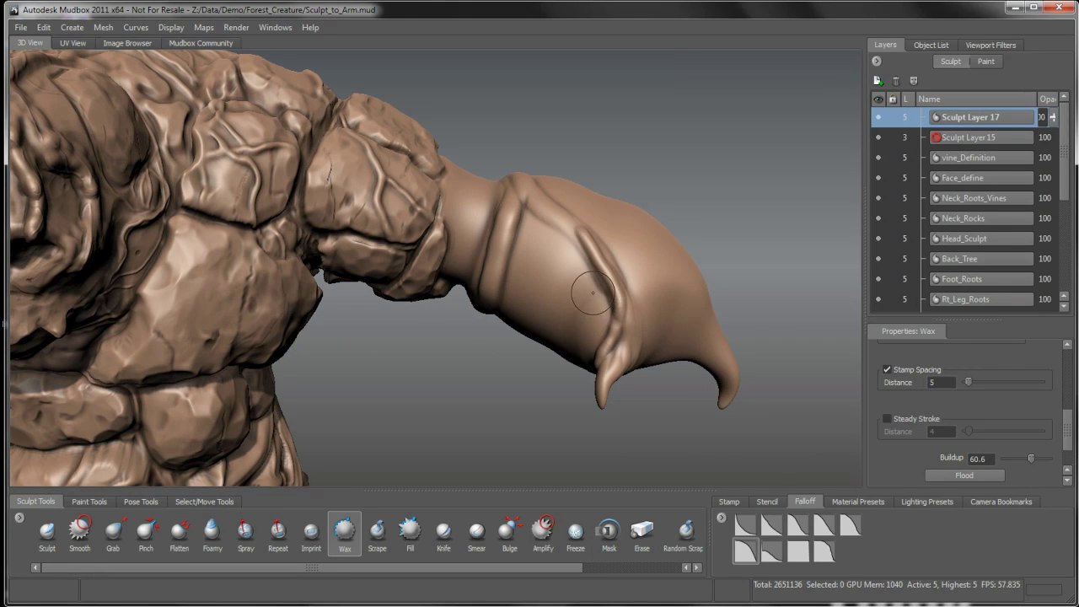
alt+drag(593, 292, 569, 253)
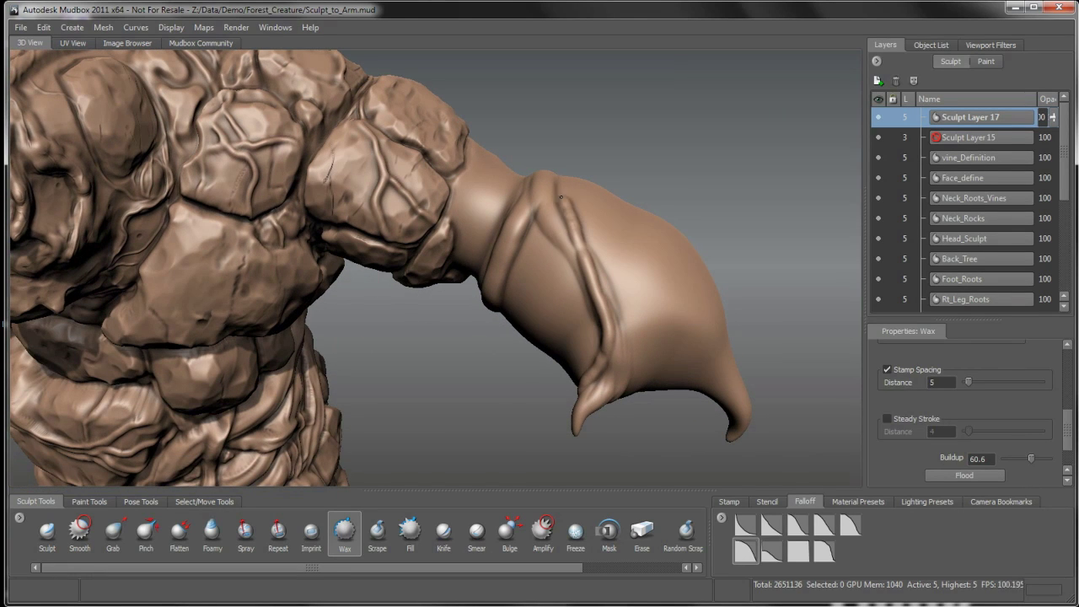
alt+drag(540, 185, 546, 320)
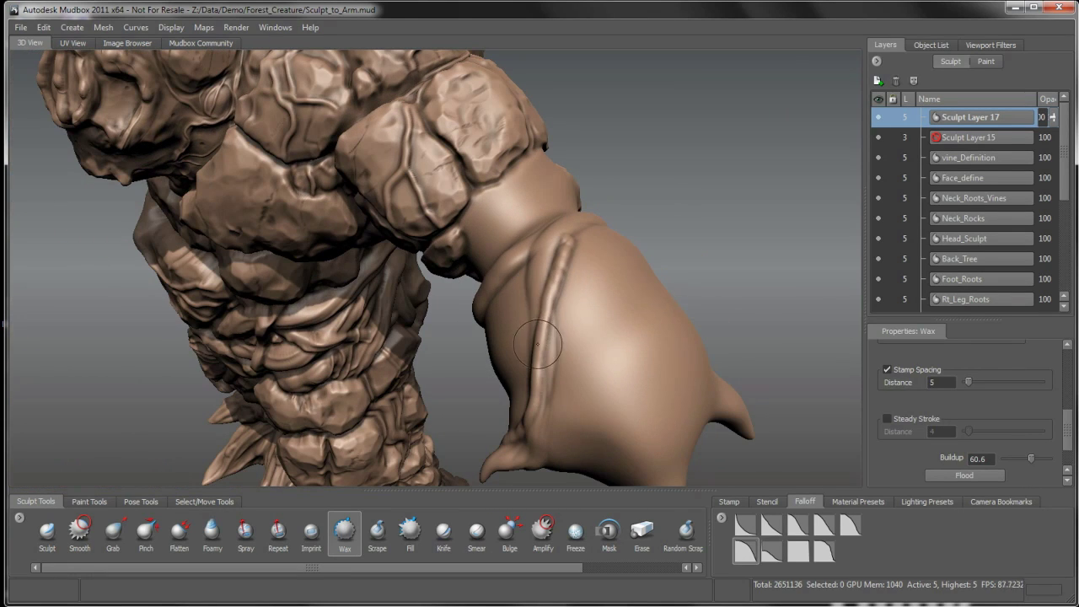
key(shift)
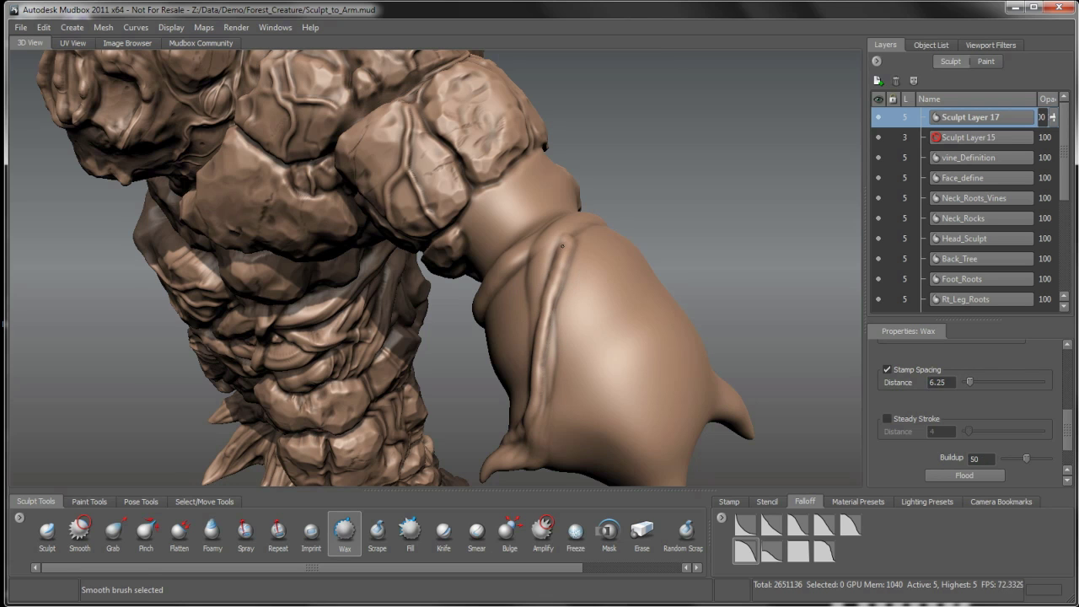
shift+drag(562, 246, 572, 229)
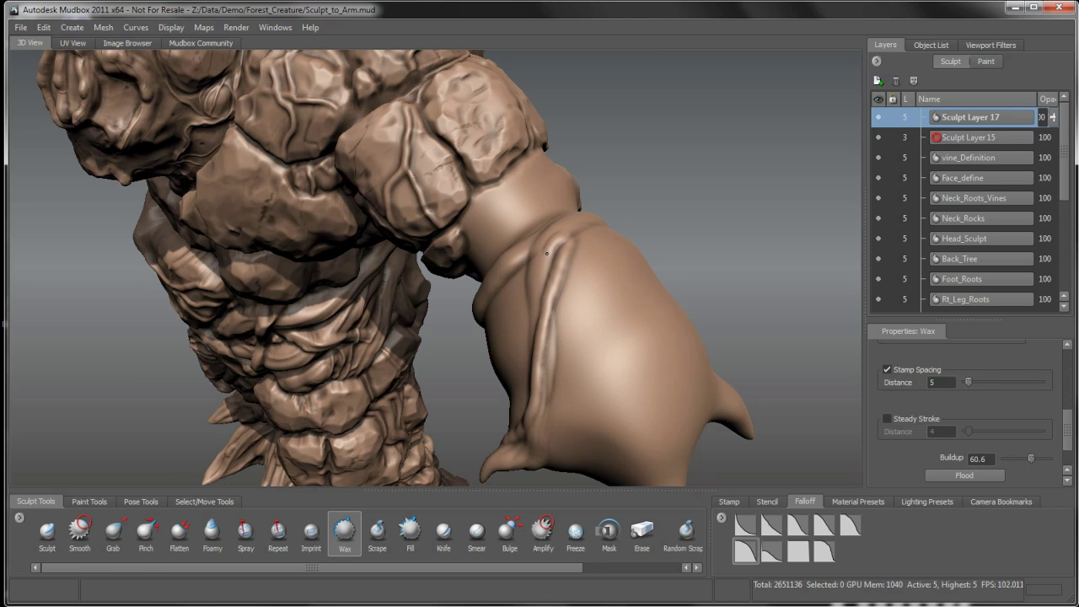
Build up another Wax strand over the vine's upper part and blend the strands into the inner claw
alt+drag(536, 305, 571, 325)
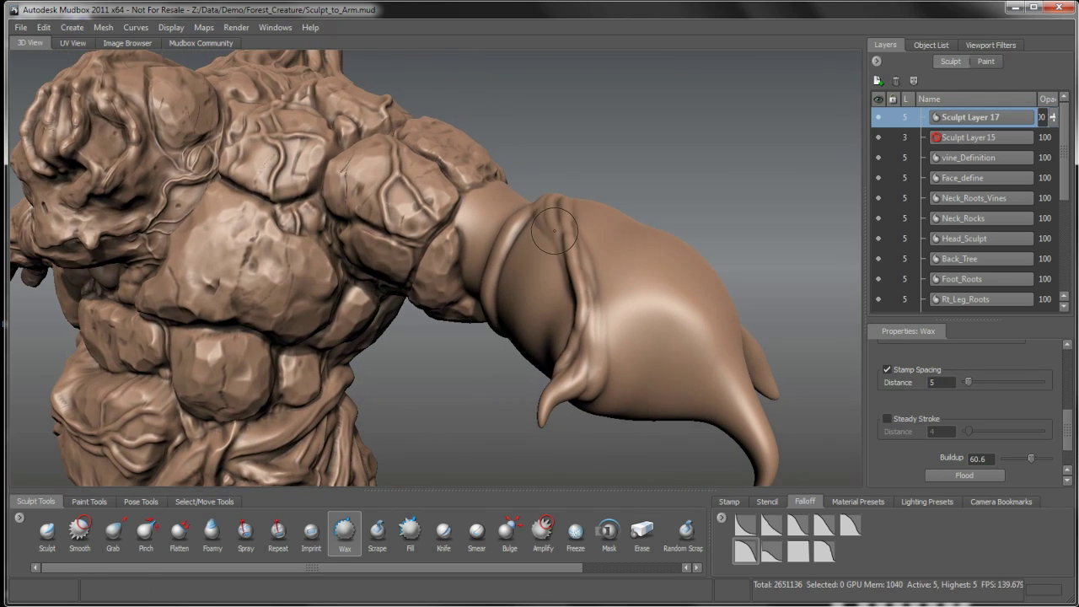
drag(554, 230, 591, 280)
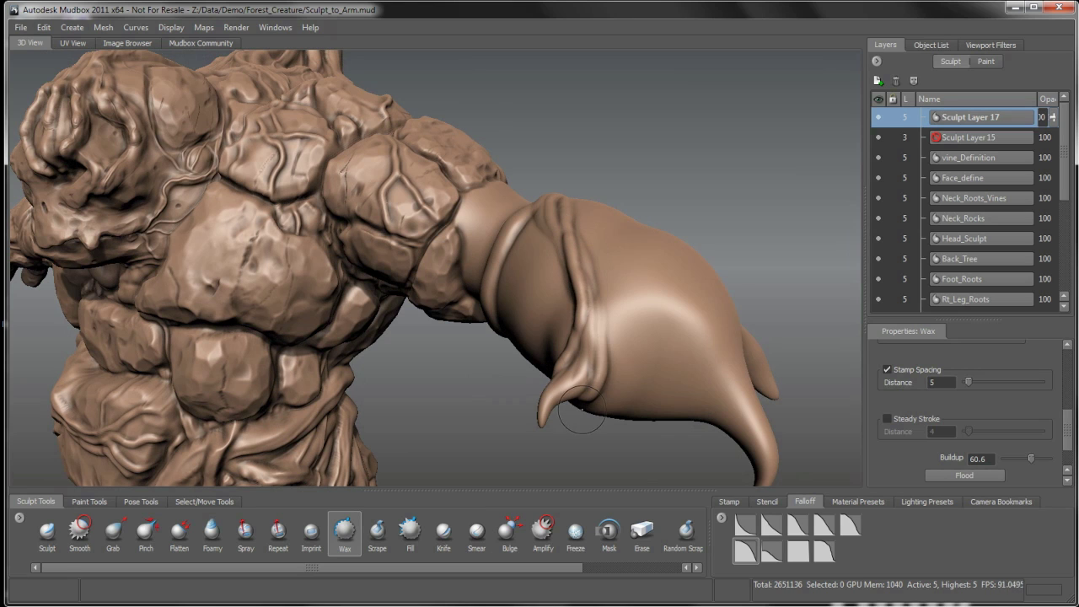
alt+drag(601, 360, 590, 341)
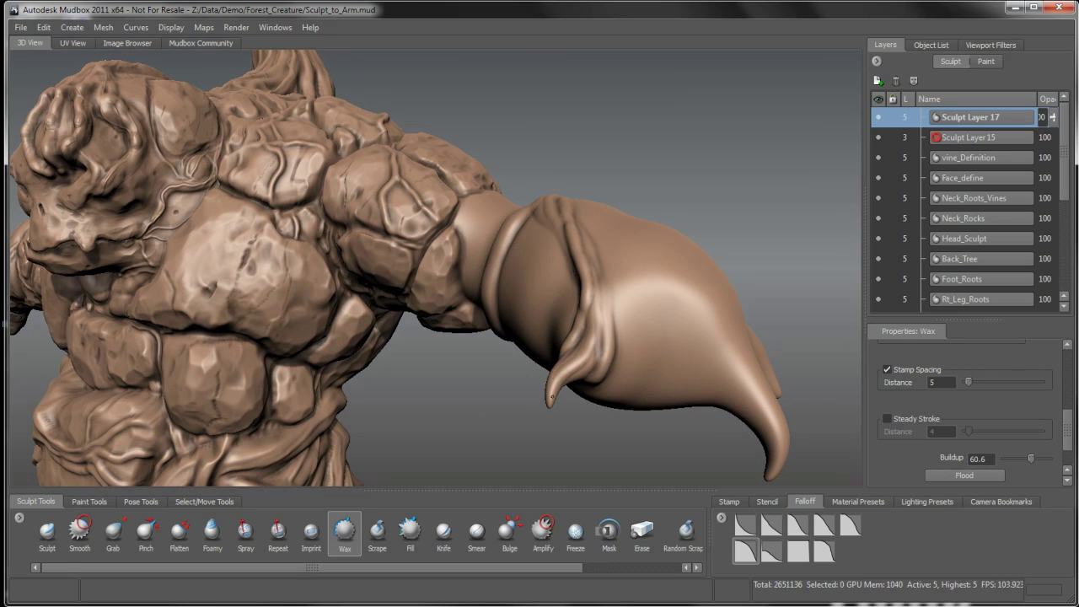
mouse_move(581, 357)
mouse_down()
mouse_move(604, 271)
mouse_move(561, 312)
mouse_move(531, 378)
mouse_move(560, 345)
mouse_move(544, 264)
mouse_move(496, 296)
mouse_up()
key(shift)
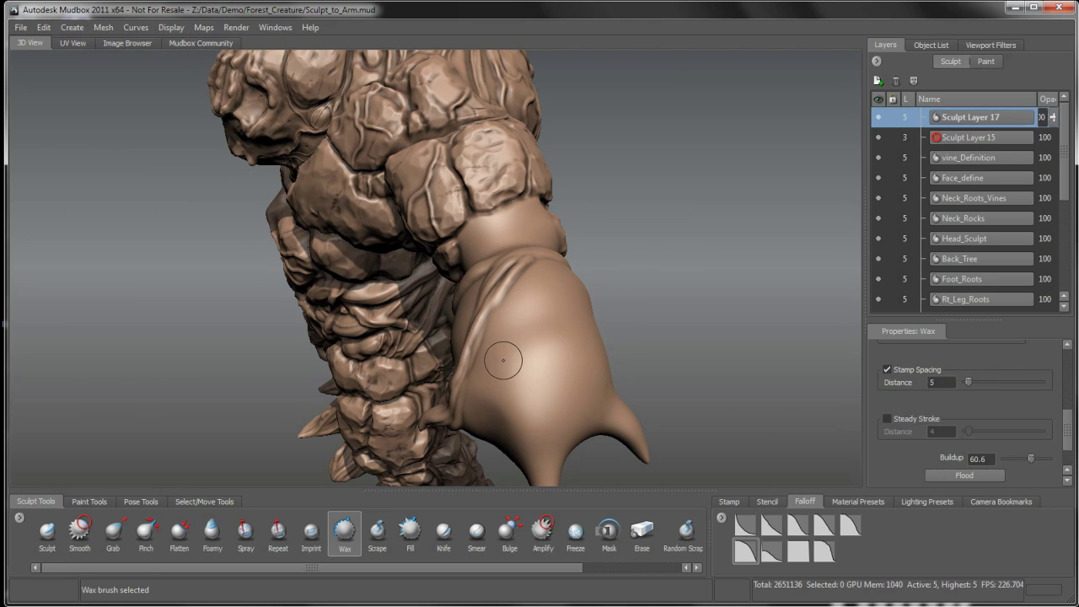
Sculpt a separate vine with the Wax brush from the band down the top of the forearm into the middle claw
mouse_move(501, 357)
alt+mouse_down()
mouse_move(542, 329)
mouse_move(530, 306)
mouse_move(537, 281)
mouse_move(508, 220)
mouse_move(529, 247)
mouse_move(482, 322)
mouse_move(465, 405)
mouse_move(542, 241)
alt+mouse_up()
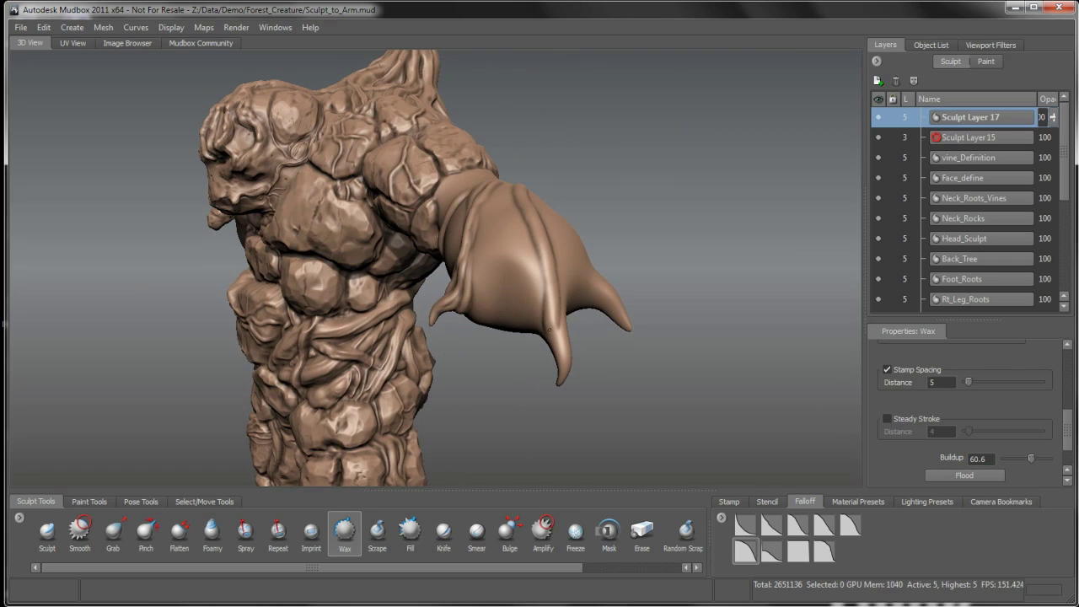
mouse_move(550, 330)
alt+mouse_down()
mouse_move(573, 276)
mouse_move(523, 237)
mouse_move(475, 227)
mouse_move(493, 203)
mouse_move(542, 205)
alt+mouse_up()
alt+drag(366, 274, 406, 225)
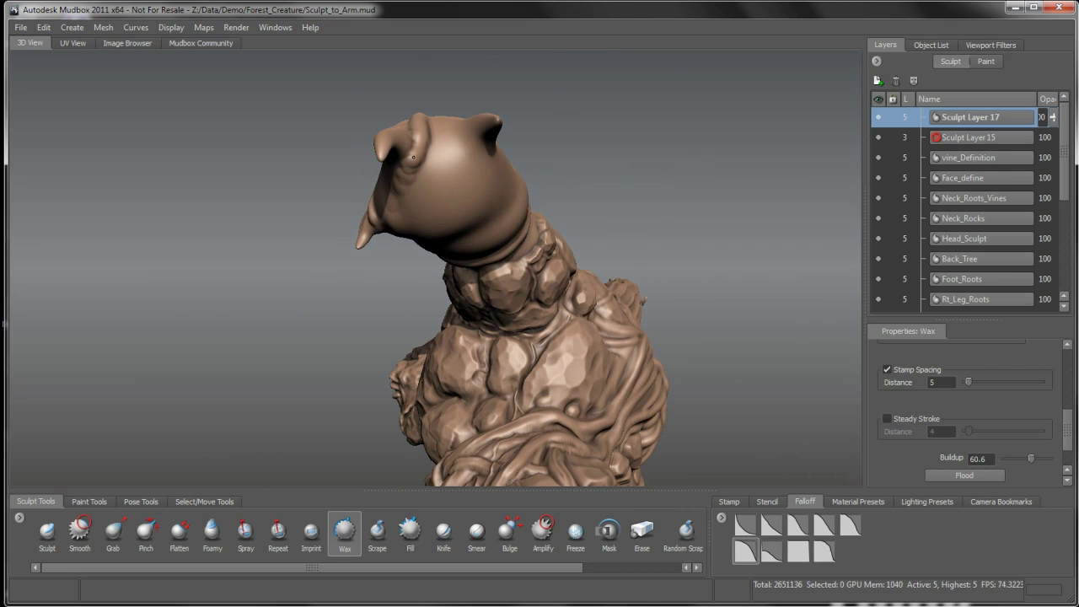
alt+drag(420, 138, 550, 204)
key(shift)
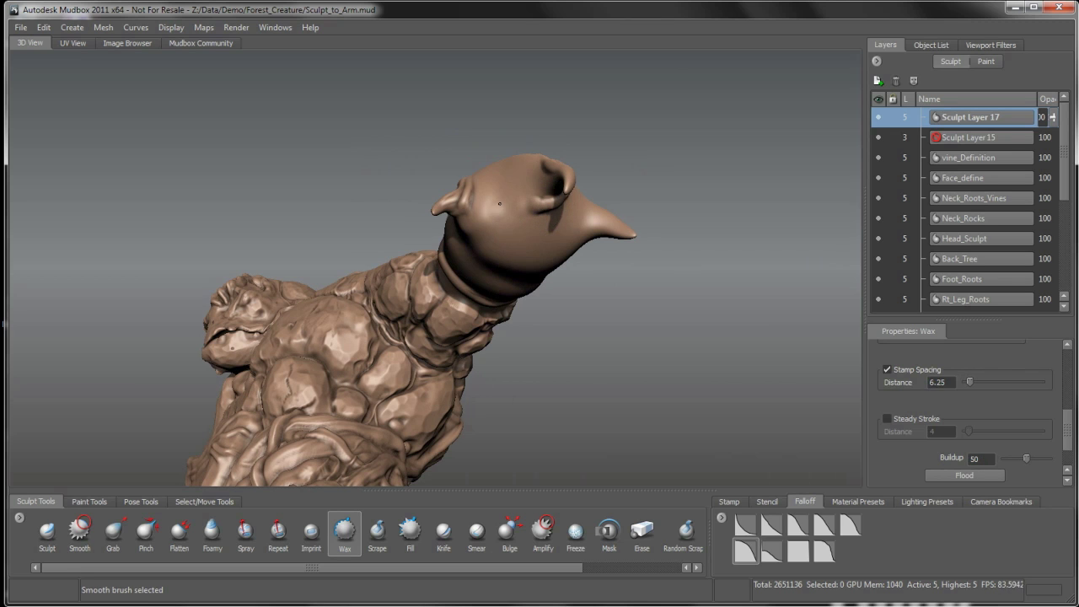